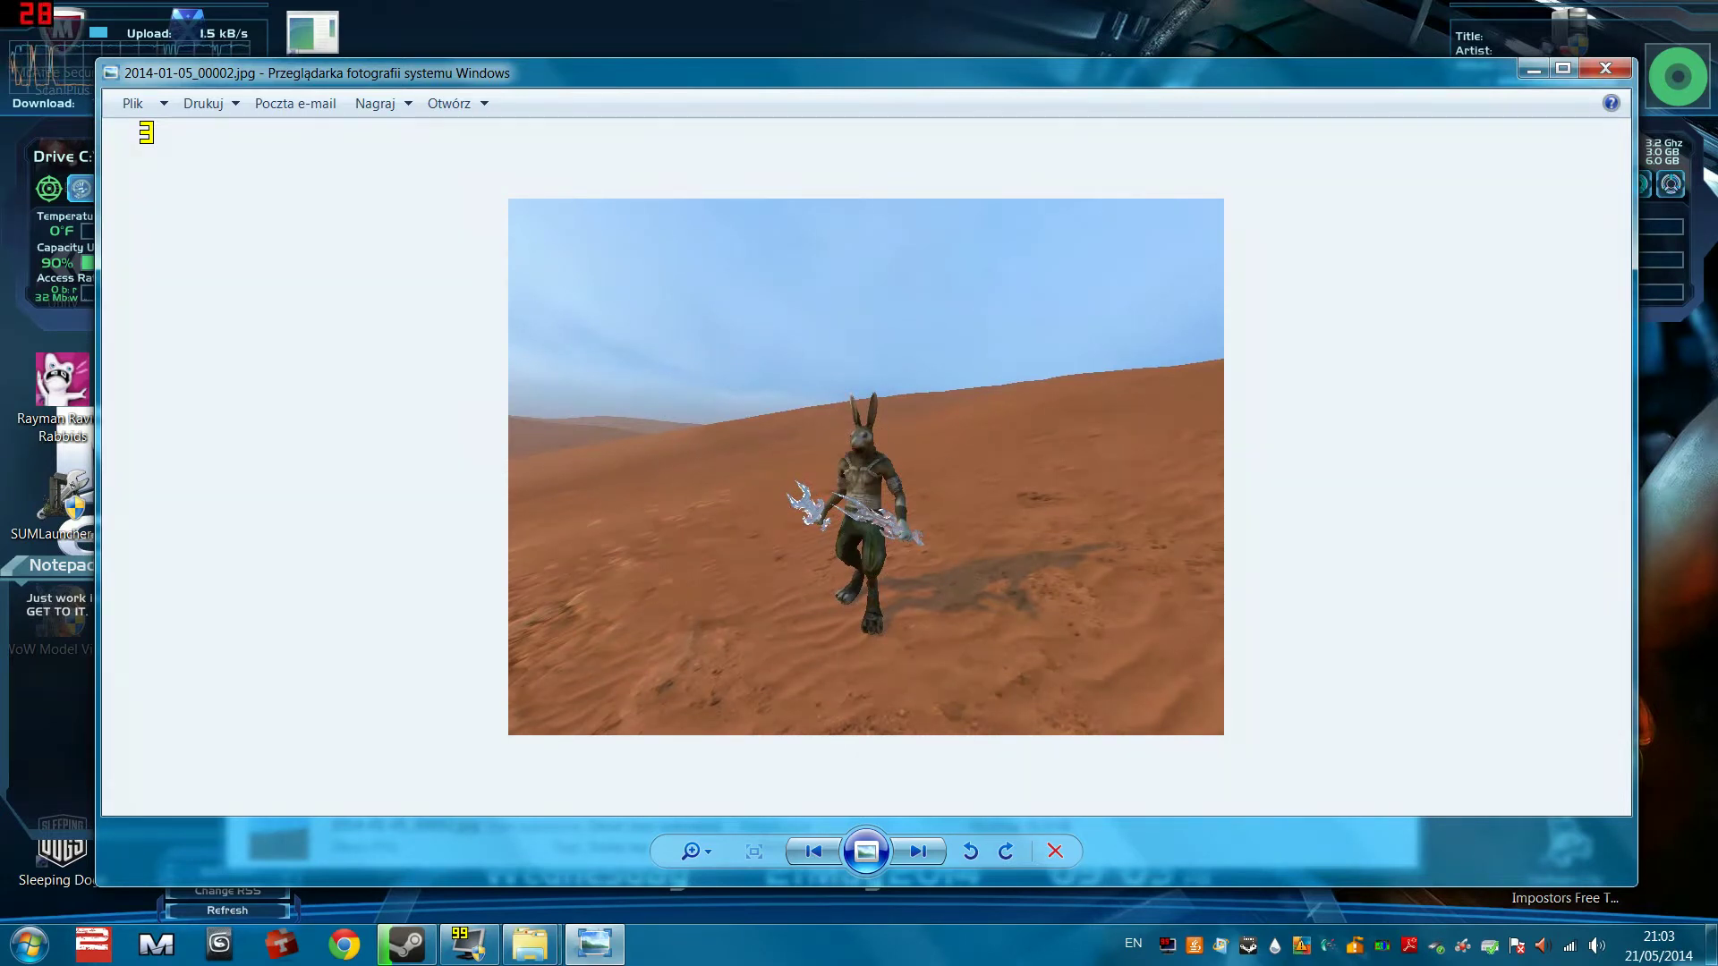
Open tutSword_dif.png from the Weapons texture folder with 'Edytuj za pomocą GIMP' to start GIMP.
mouse_move(530, 944)
left_click(479, 848)
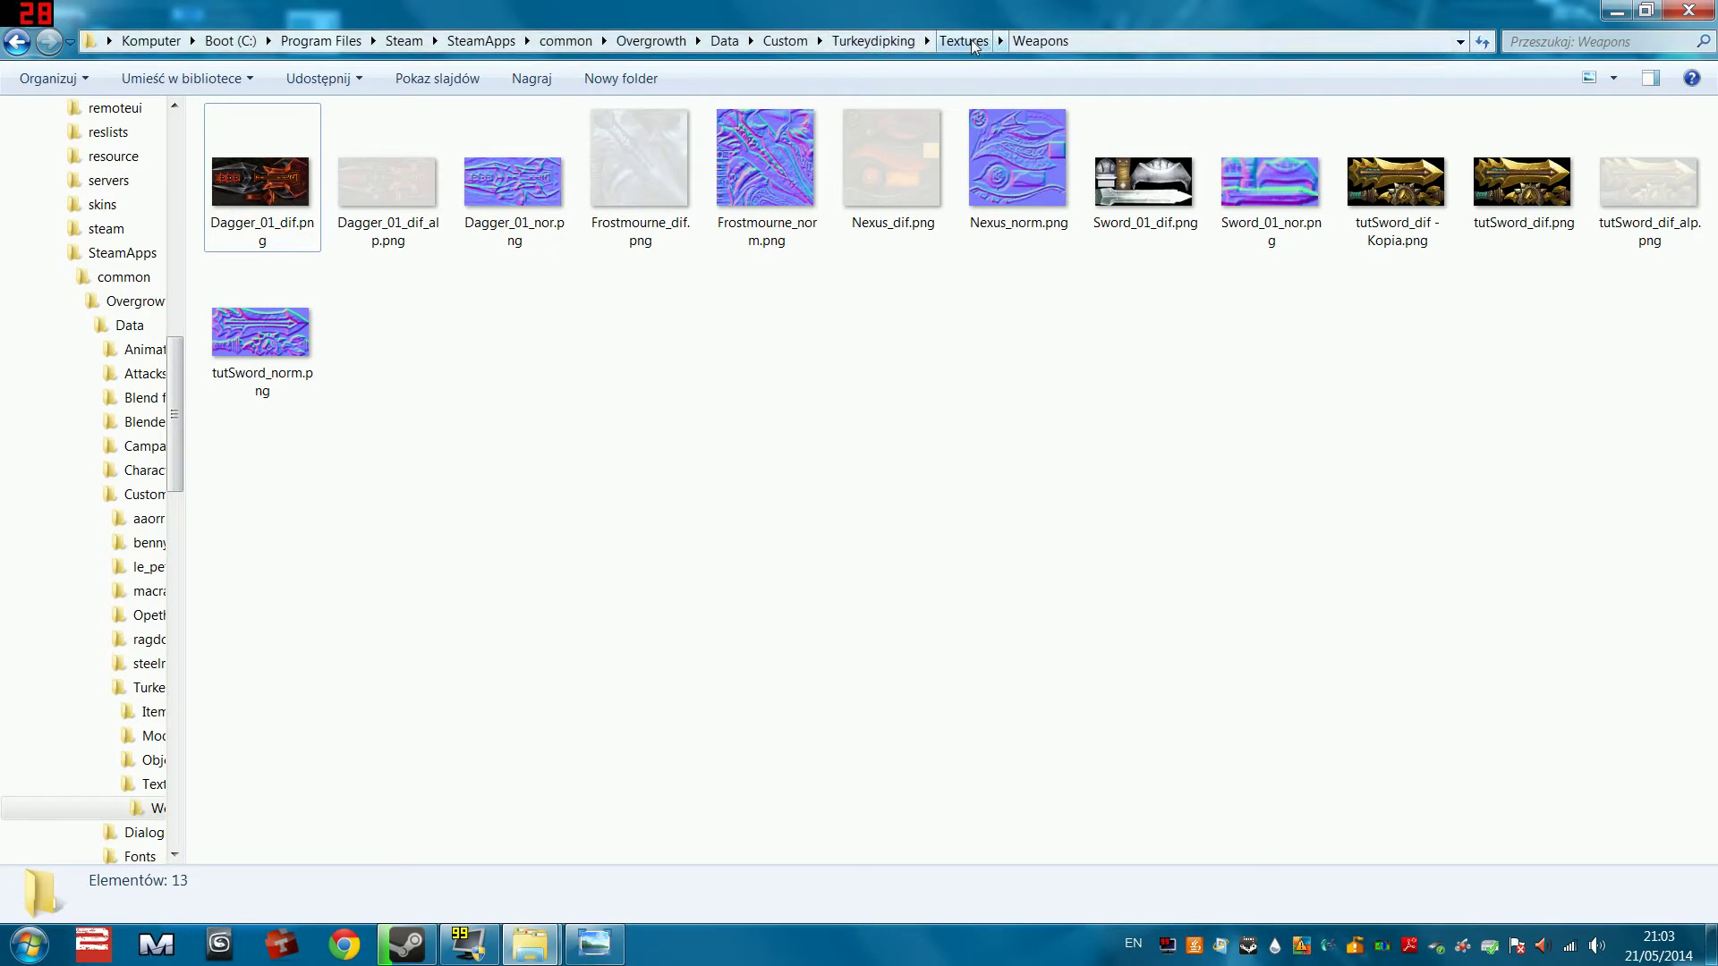
mouse_move(1413, 398)
left_mouse_down()
mouse_move(1368, 260)
mouse_move(1438, 318)
mouse_move(1437, 411)
left_mouse_up()
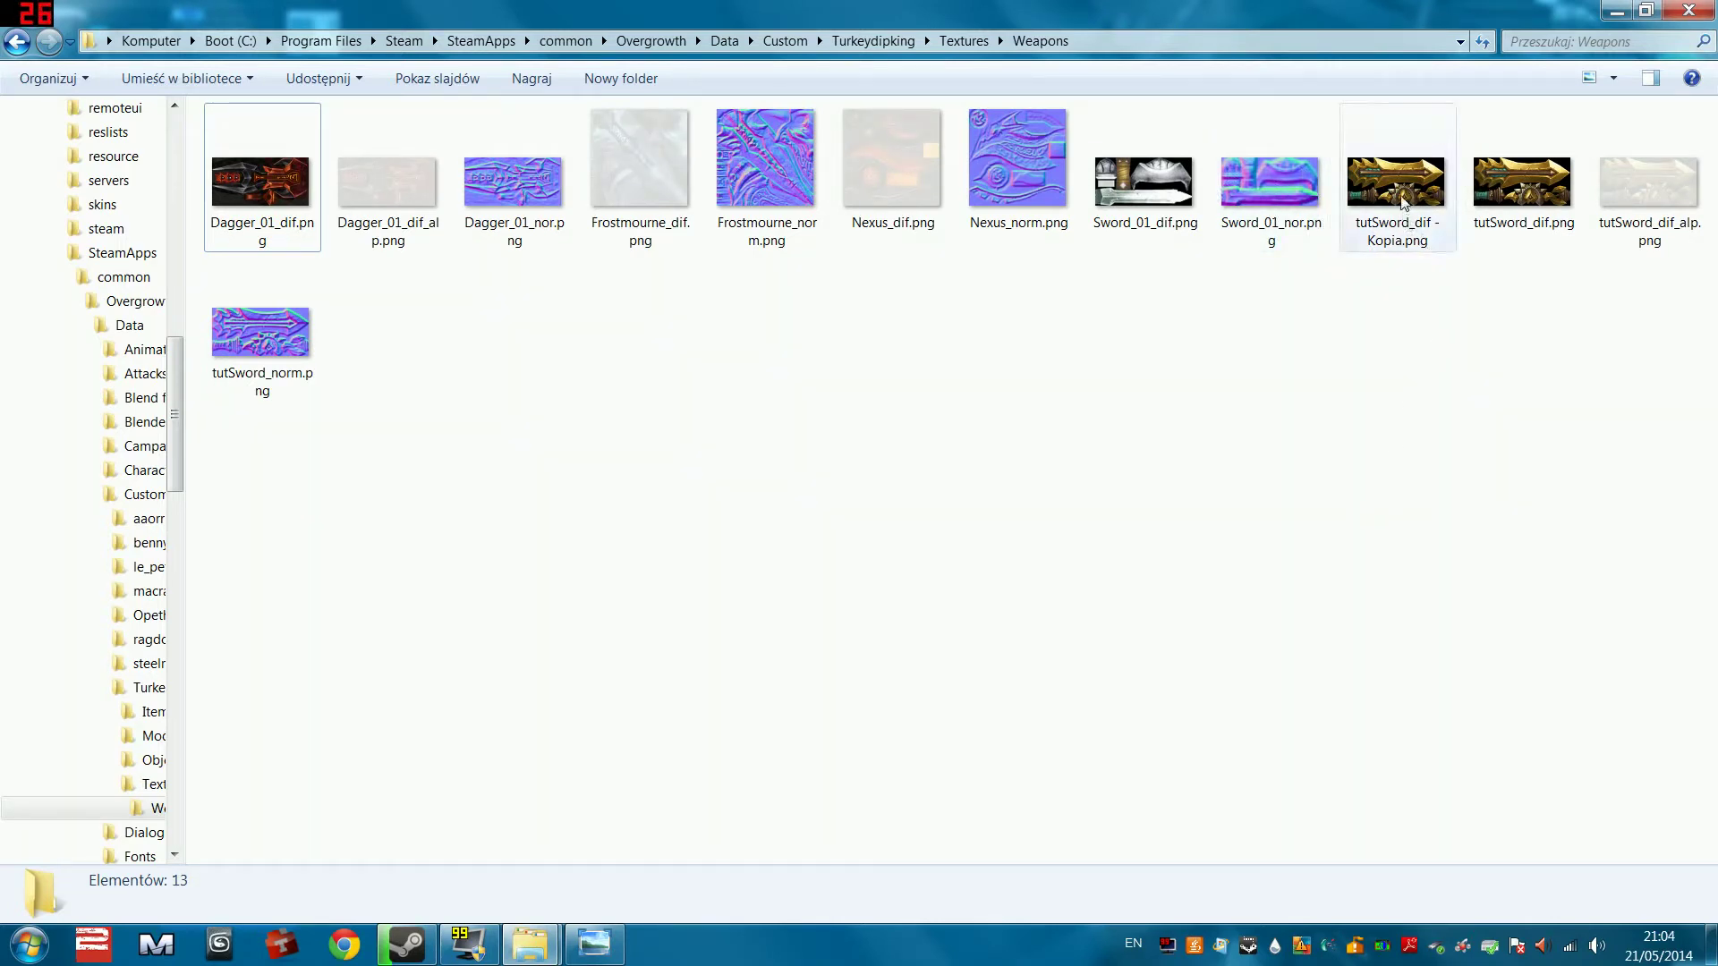
left_click_drag(1436, 390, 1431, 331)
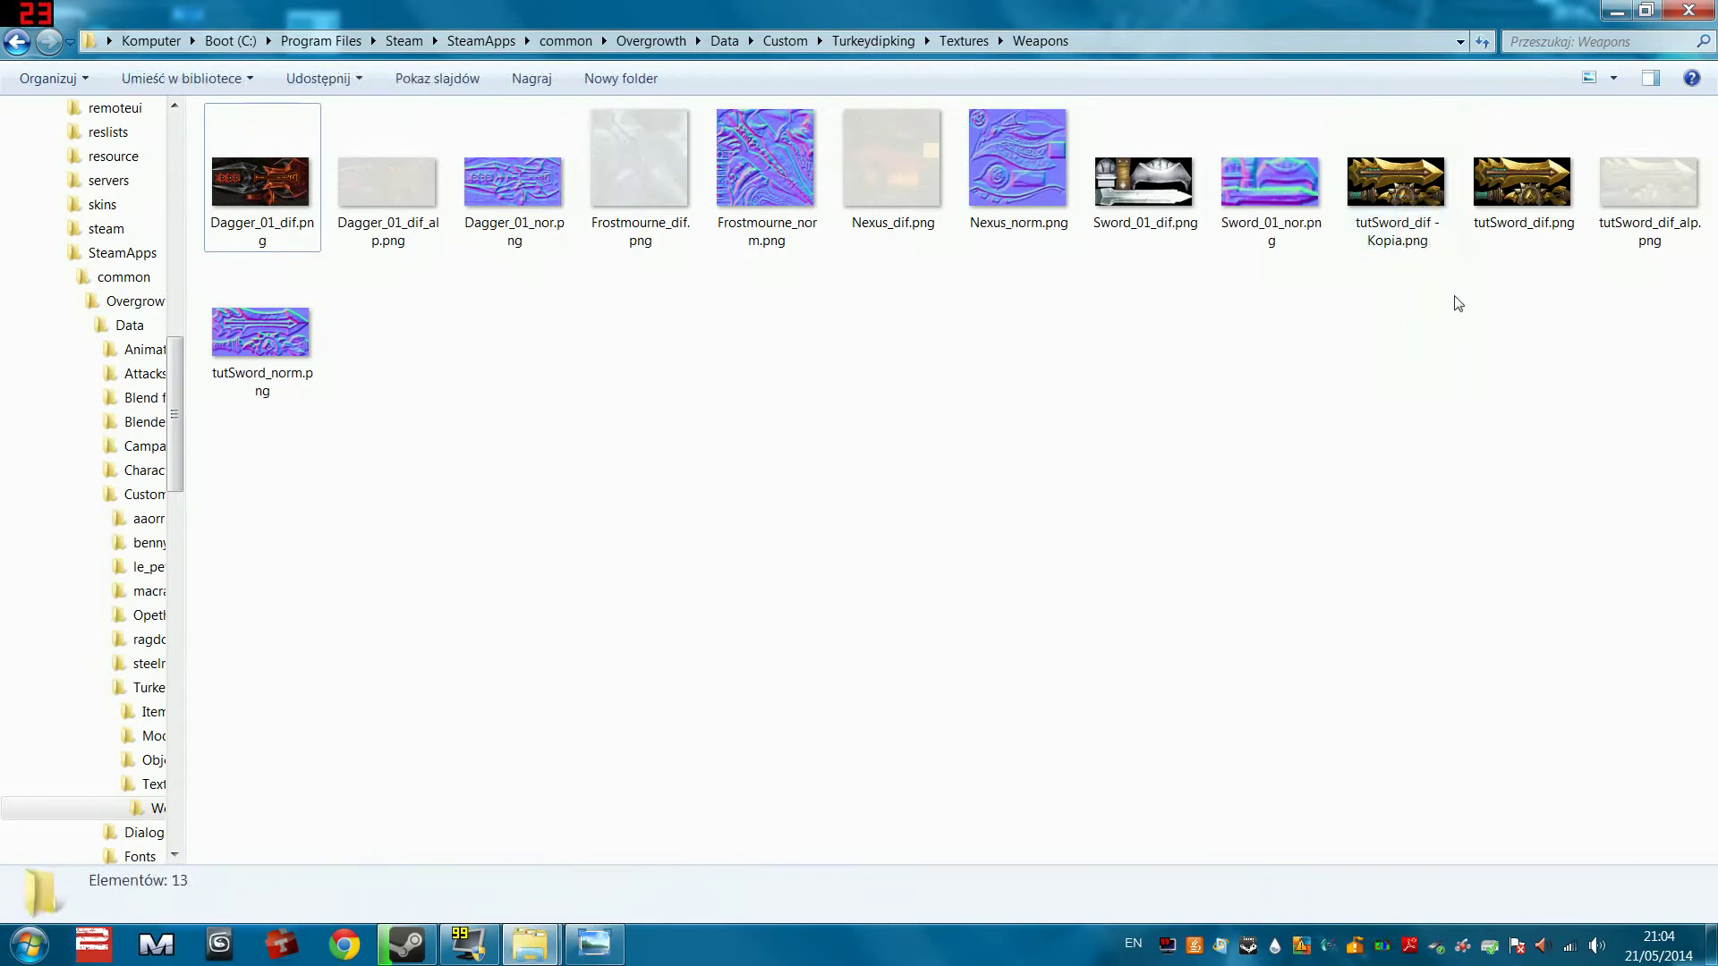
right_click(1528, 191)
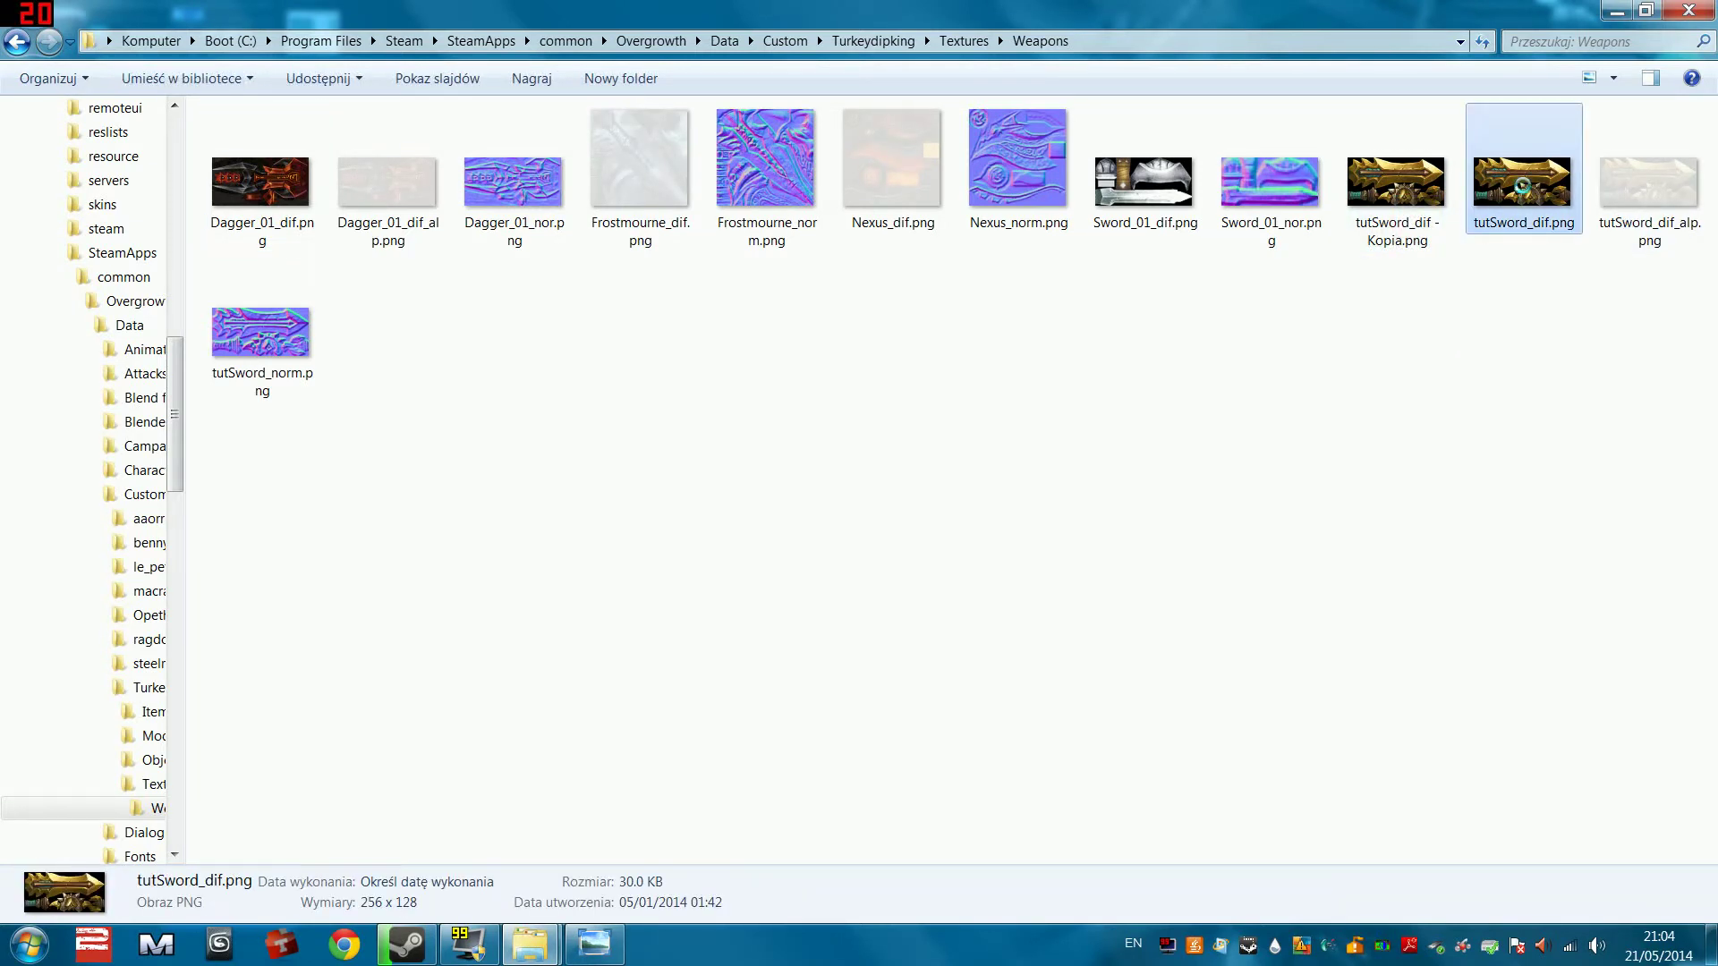
left_click(1454, 222)
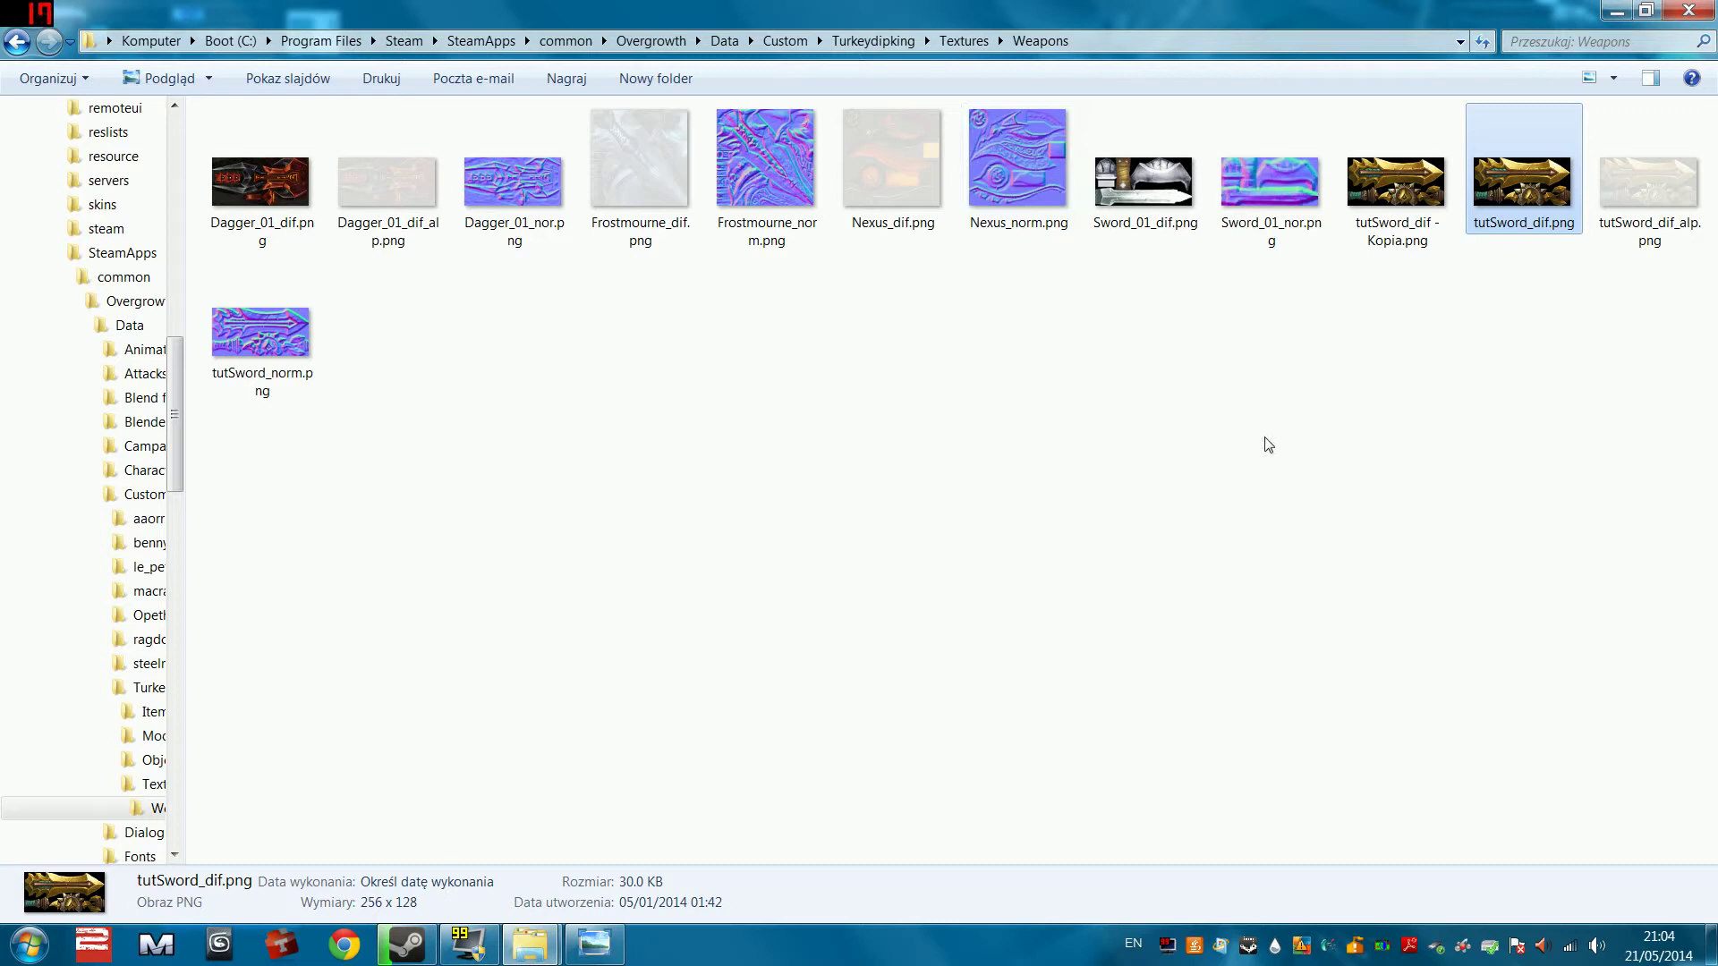
right_click(1479, 177)
left_click(1459, 212)
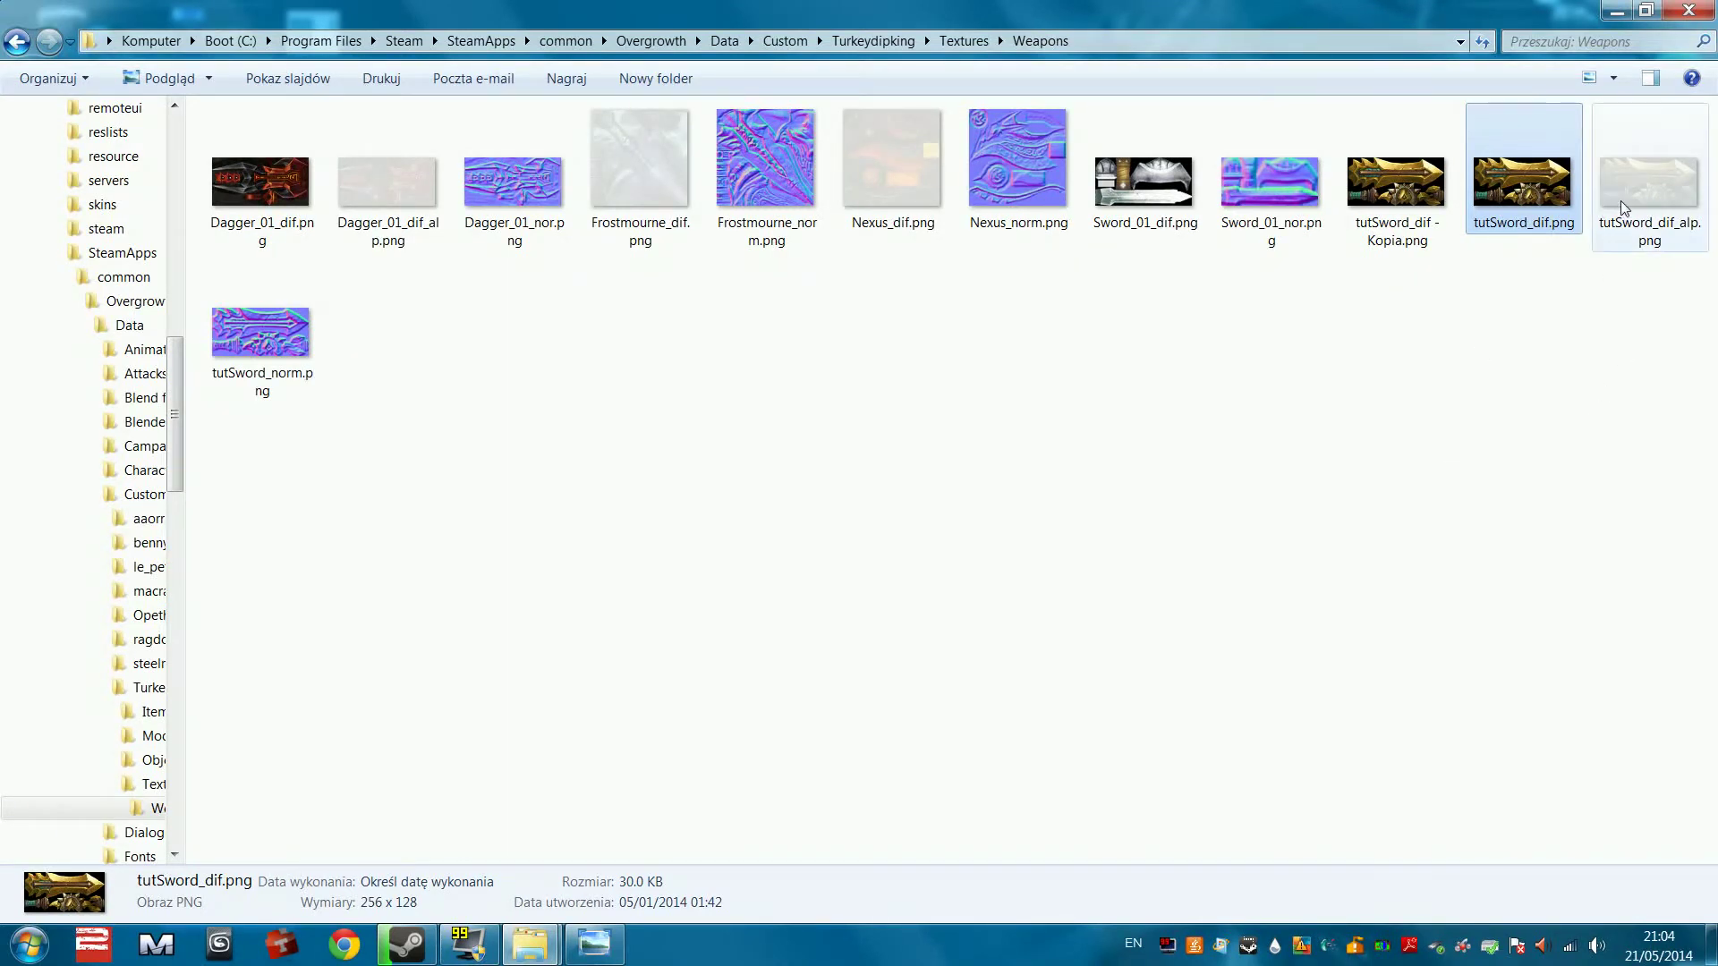
key("Return")
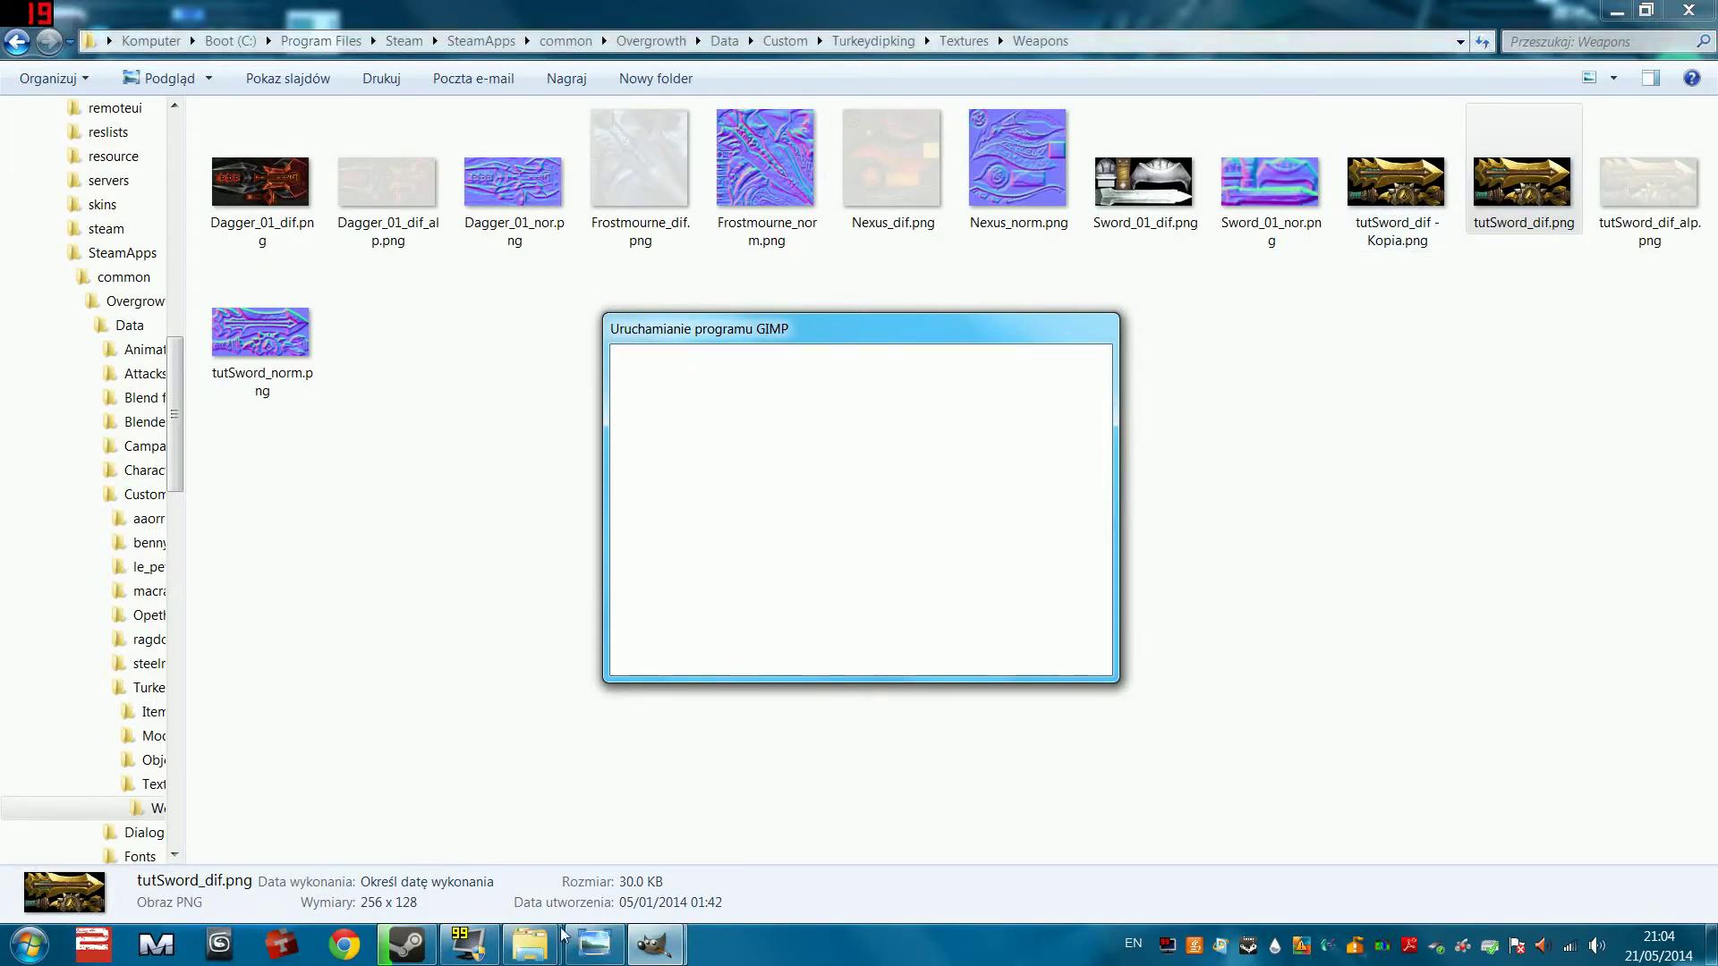
Browse from Turkeydipking into Objects\Weapons and bring up the actions for tutSword.xml.
mouse_move(541, 955)
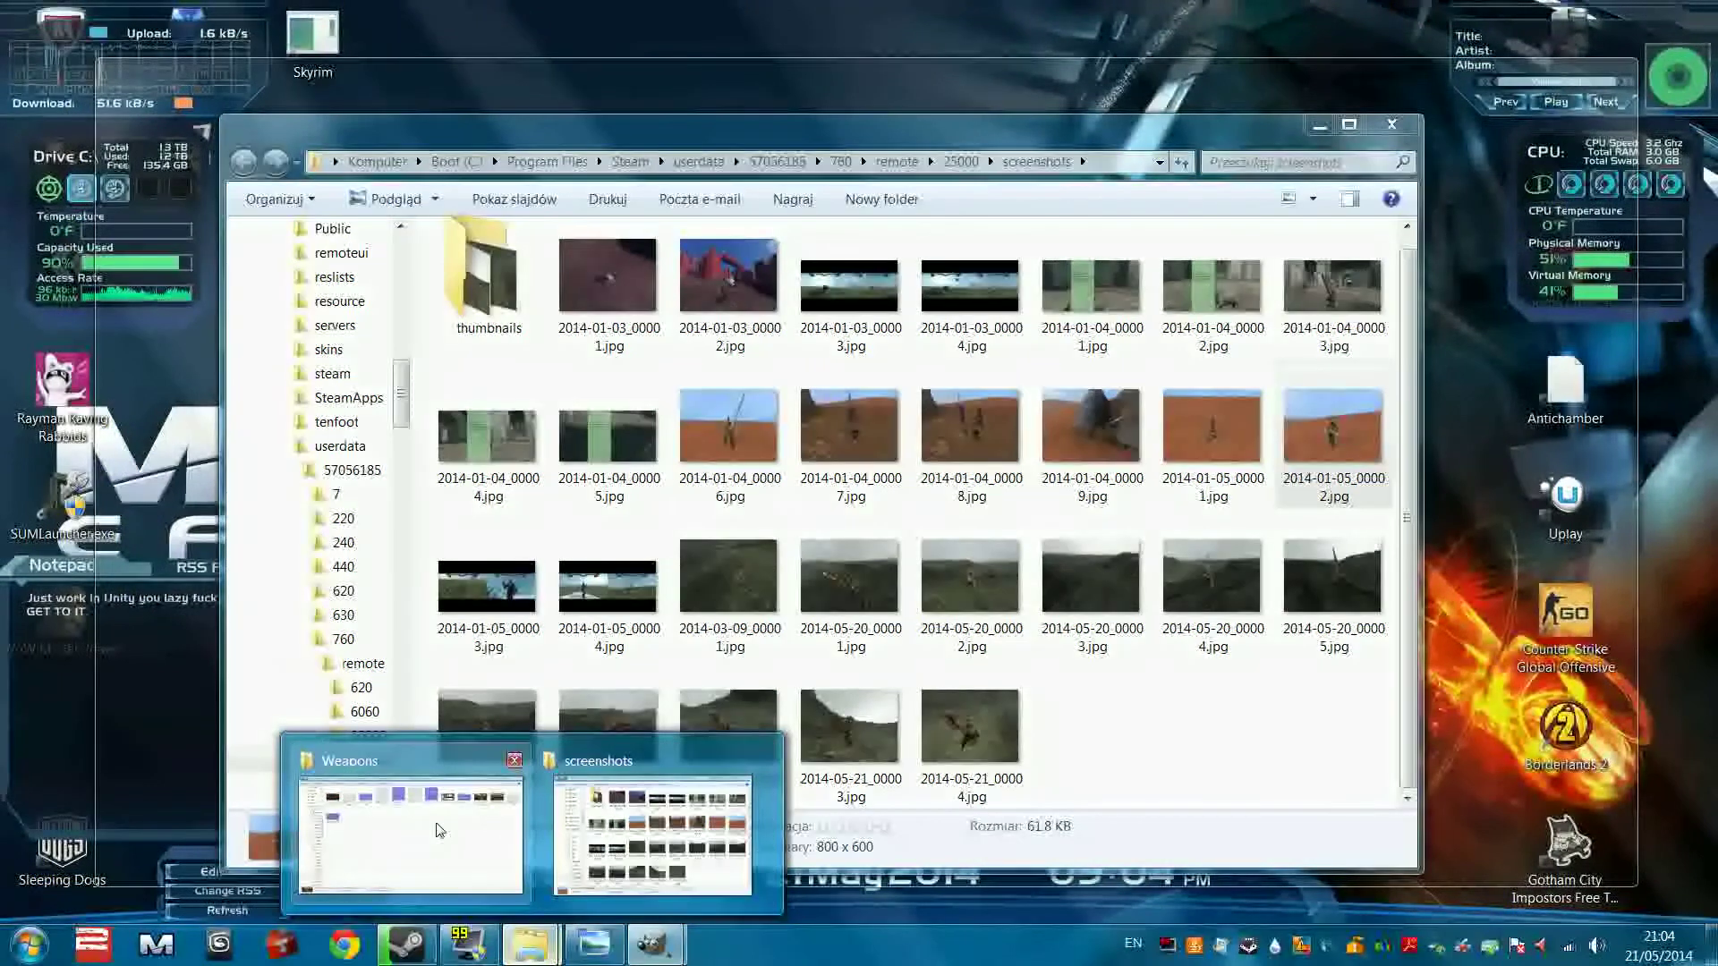
left_click(440, 830)
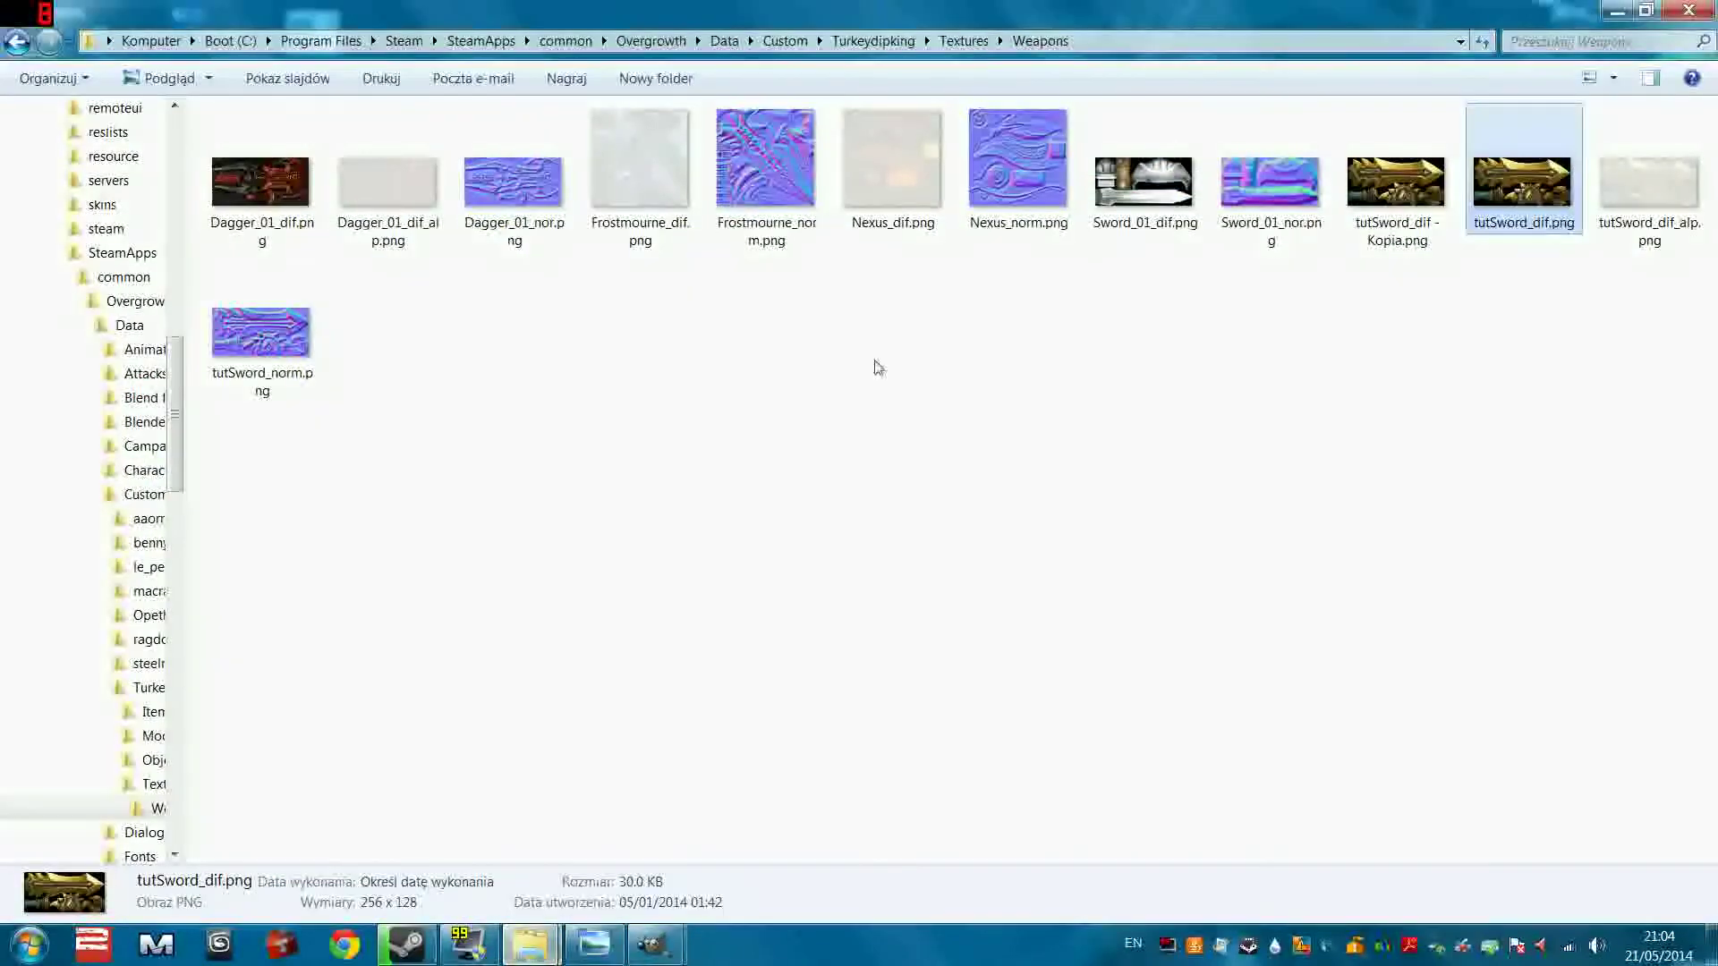
left_click(873, 42)
double_click(375, 189)
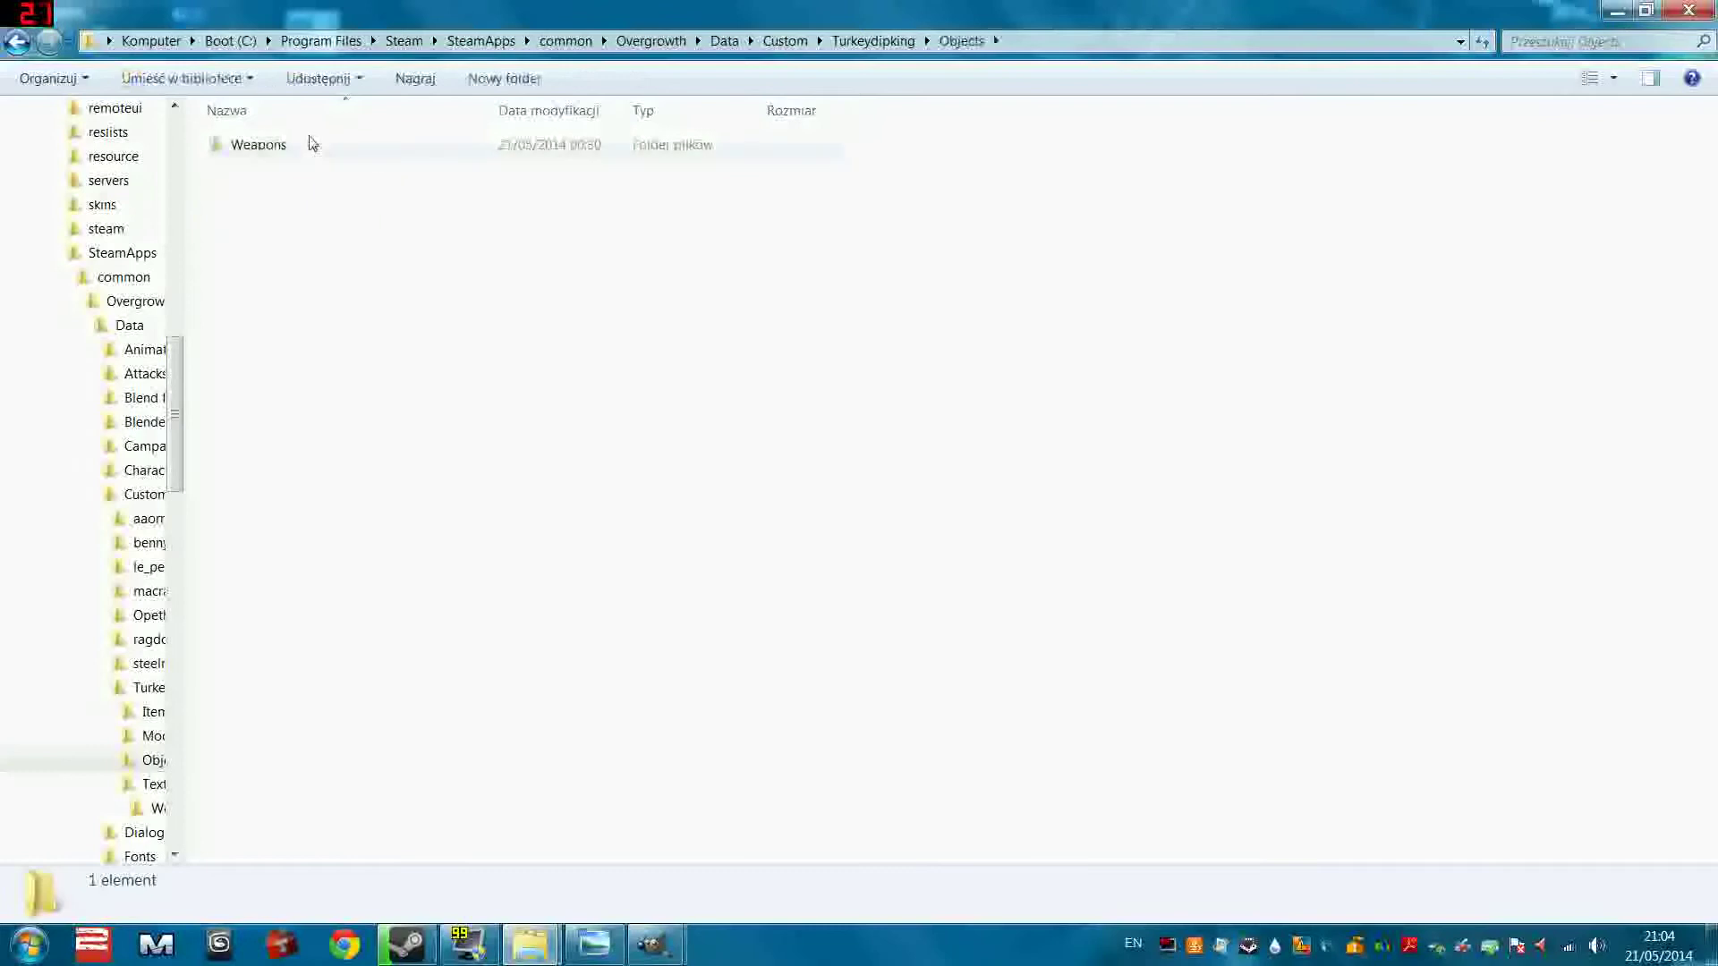
double_click(307, 143)
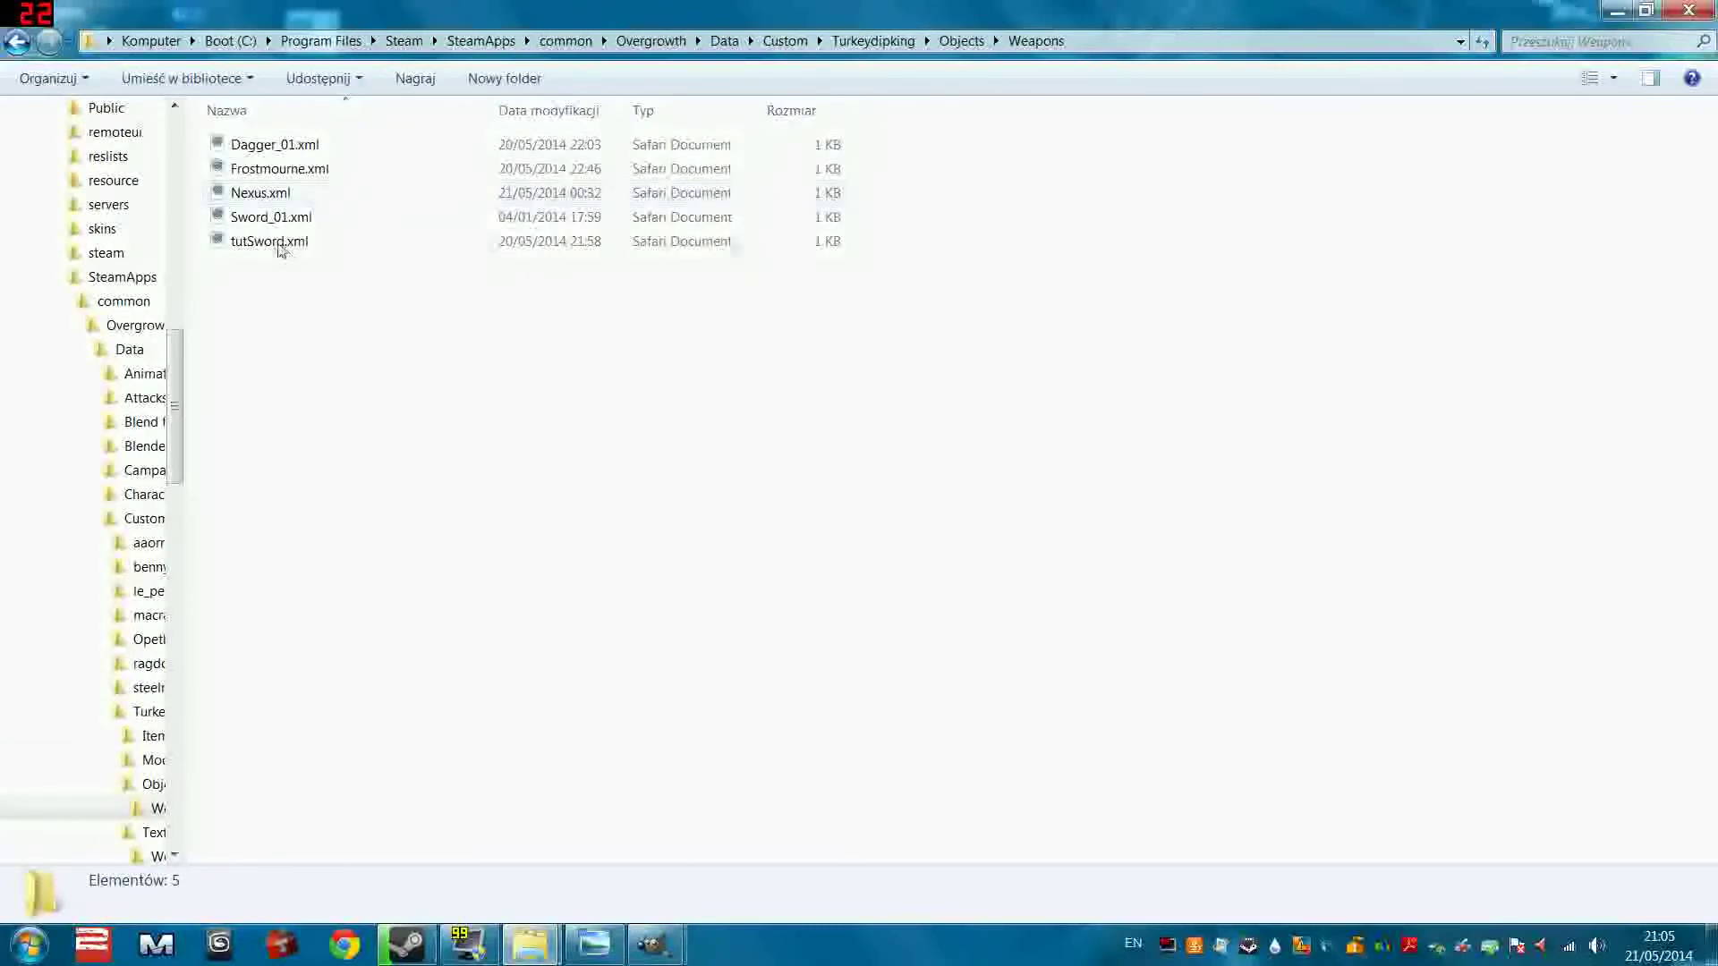
right_click(277, 241)
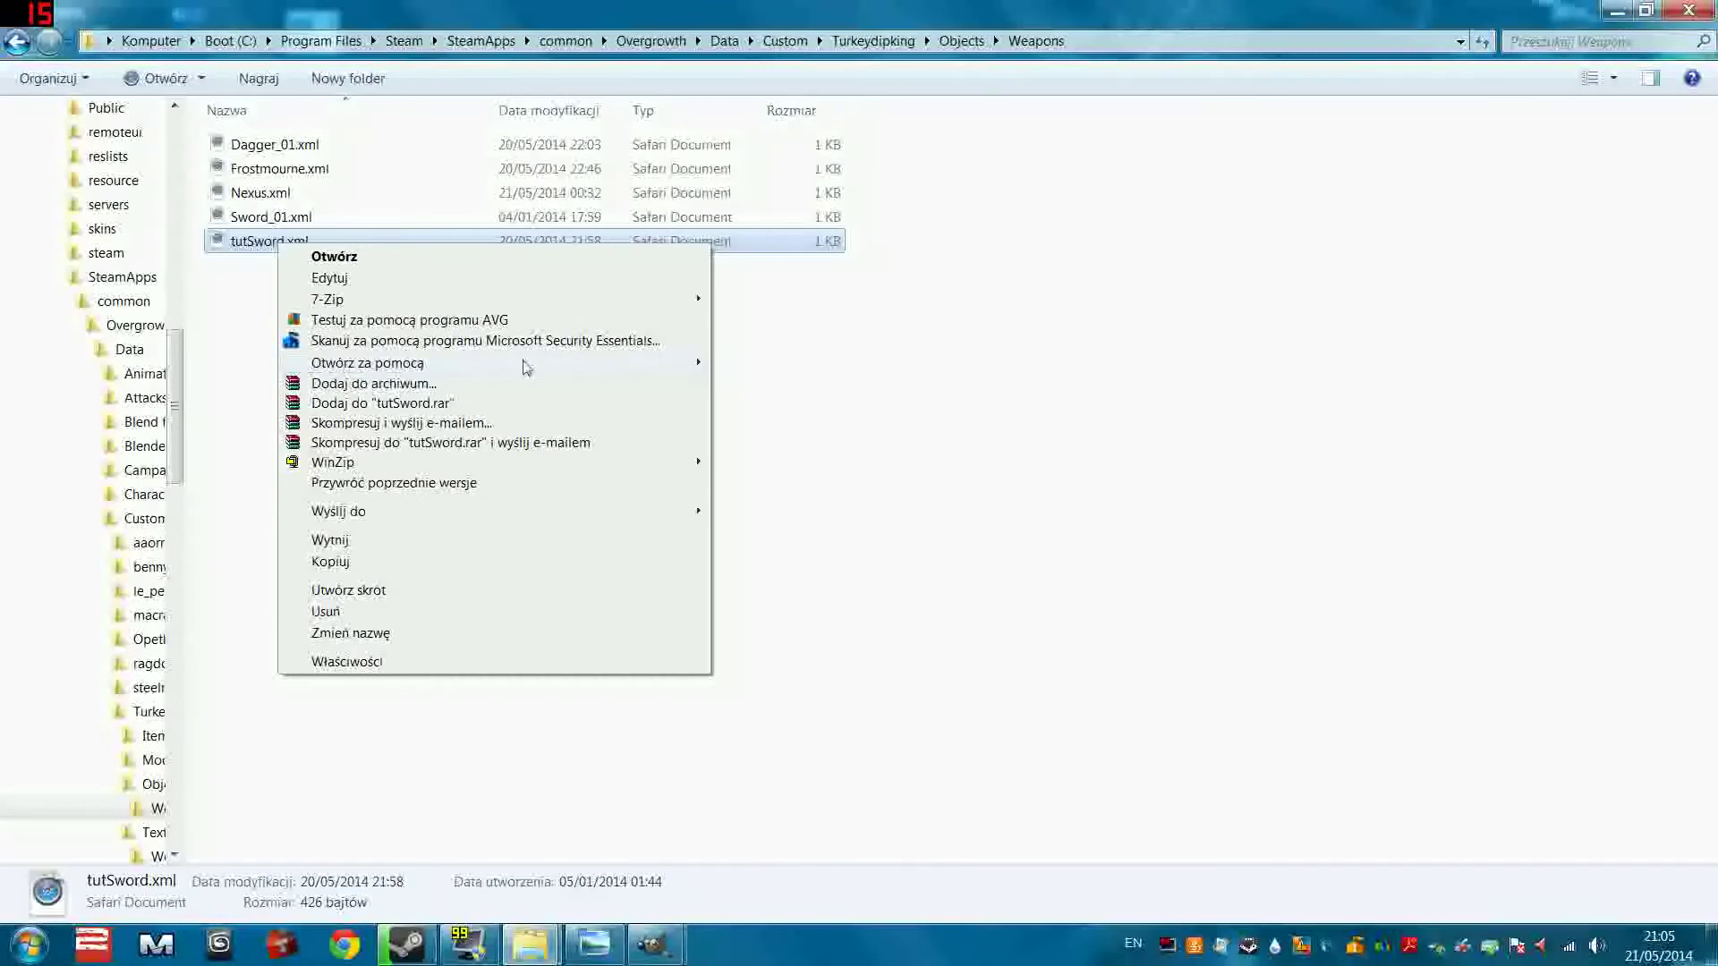
mouse_move(702, 370)
left_click(765, 387)
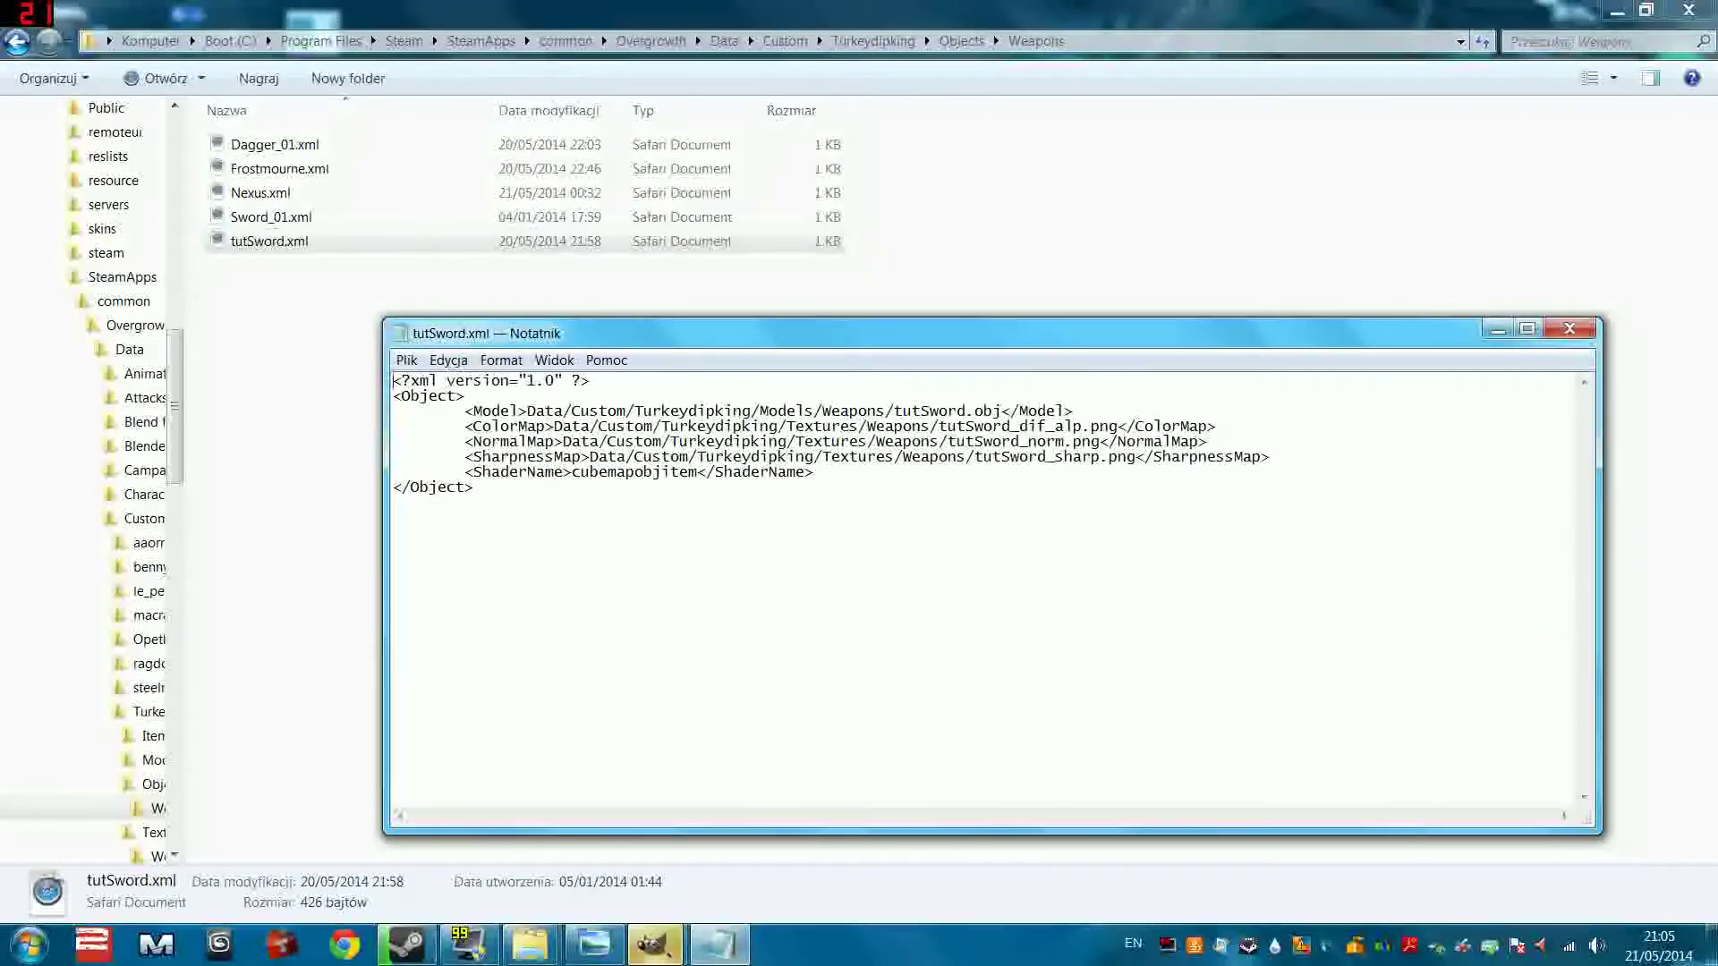
left_click_drag(940, 427, 1082, 426)
left_click(1569, 328)
left_click(659, 957)
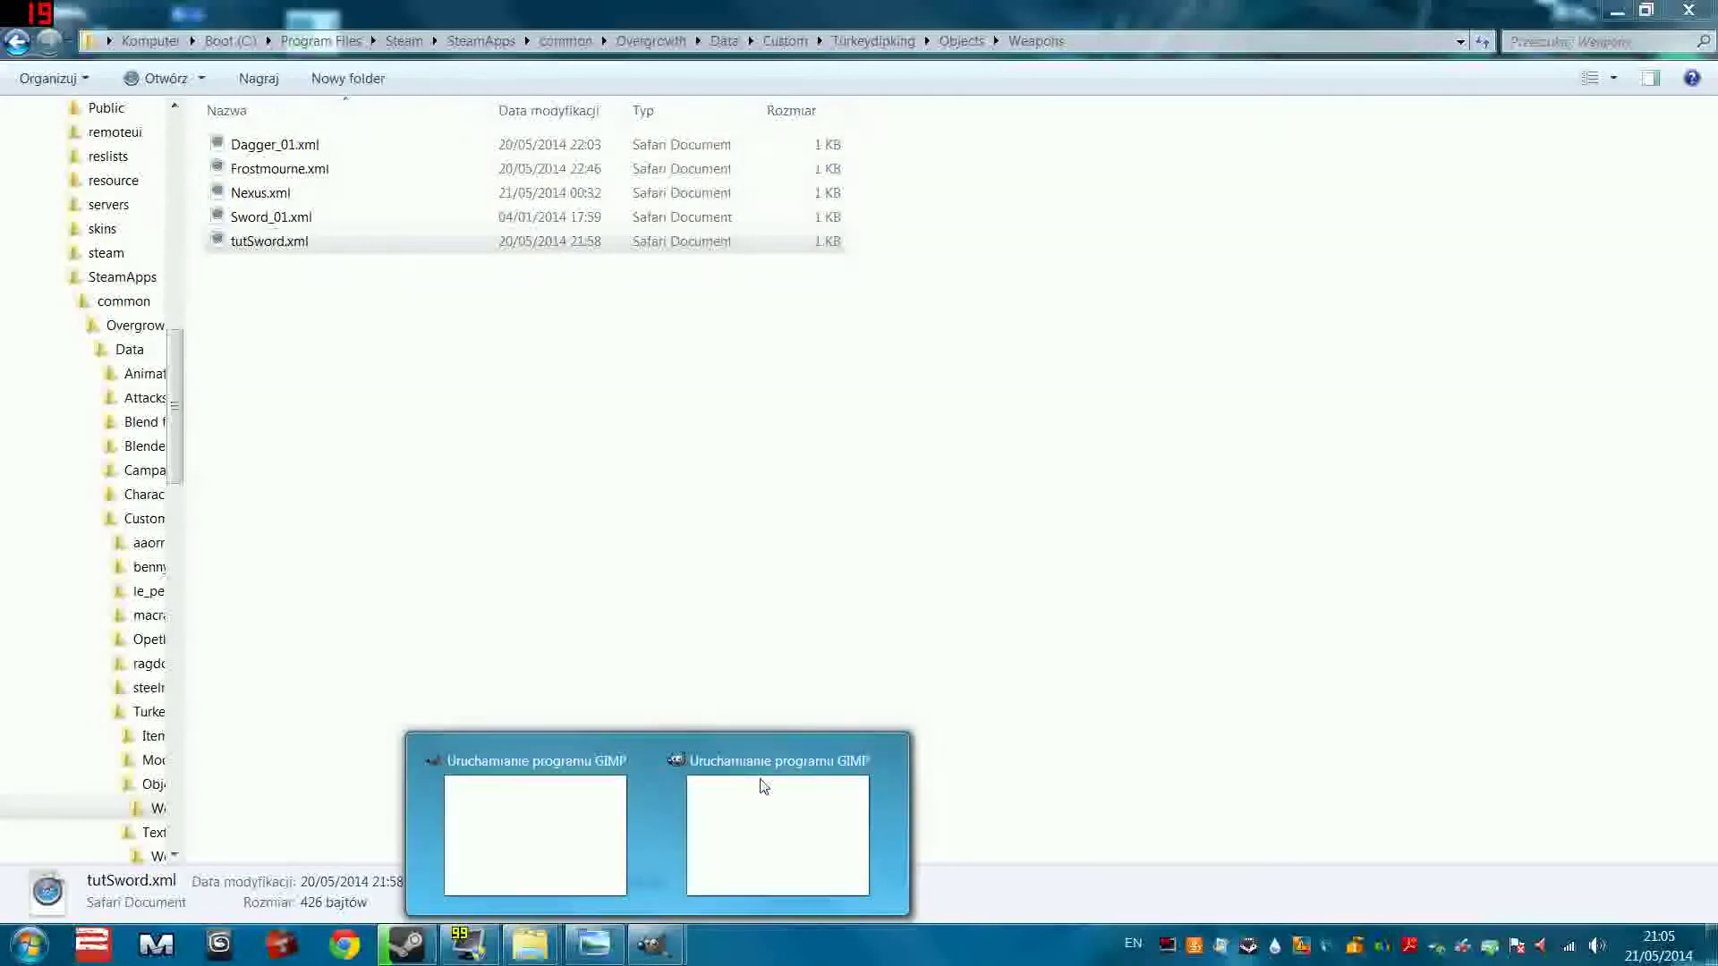
mouse_move(766, 794)
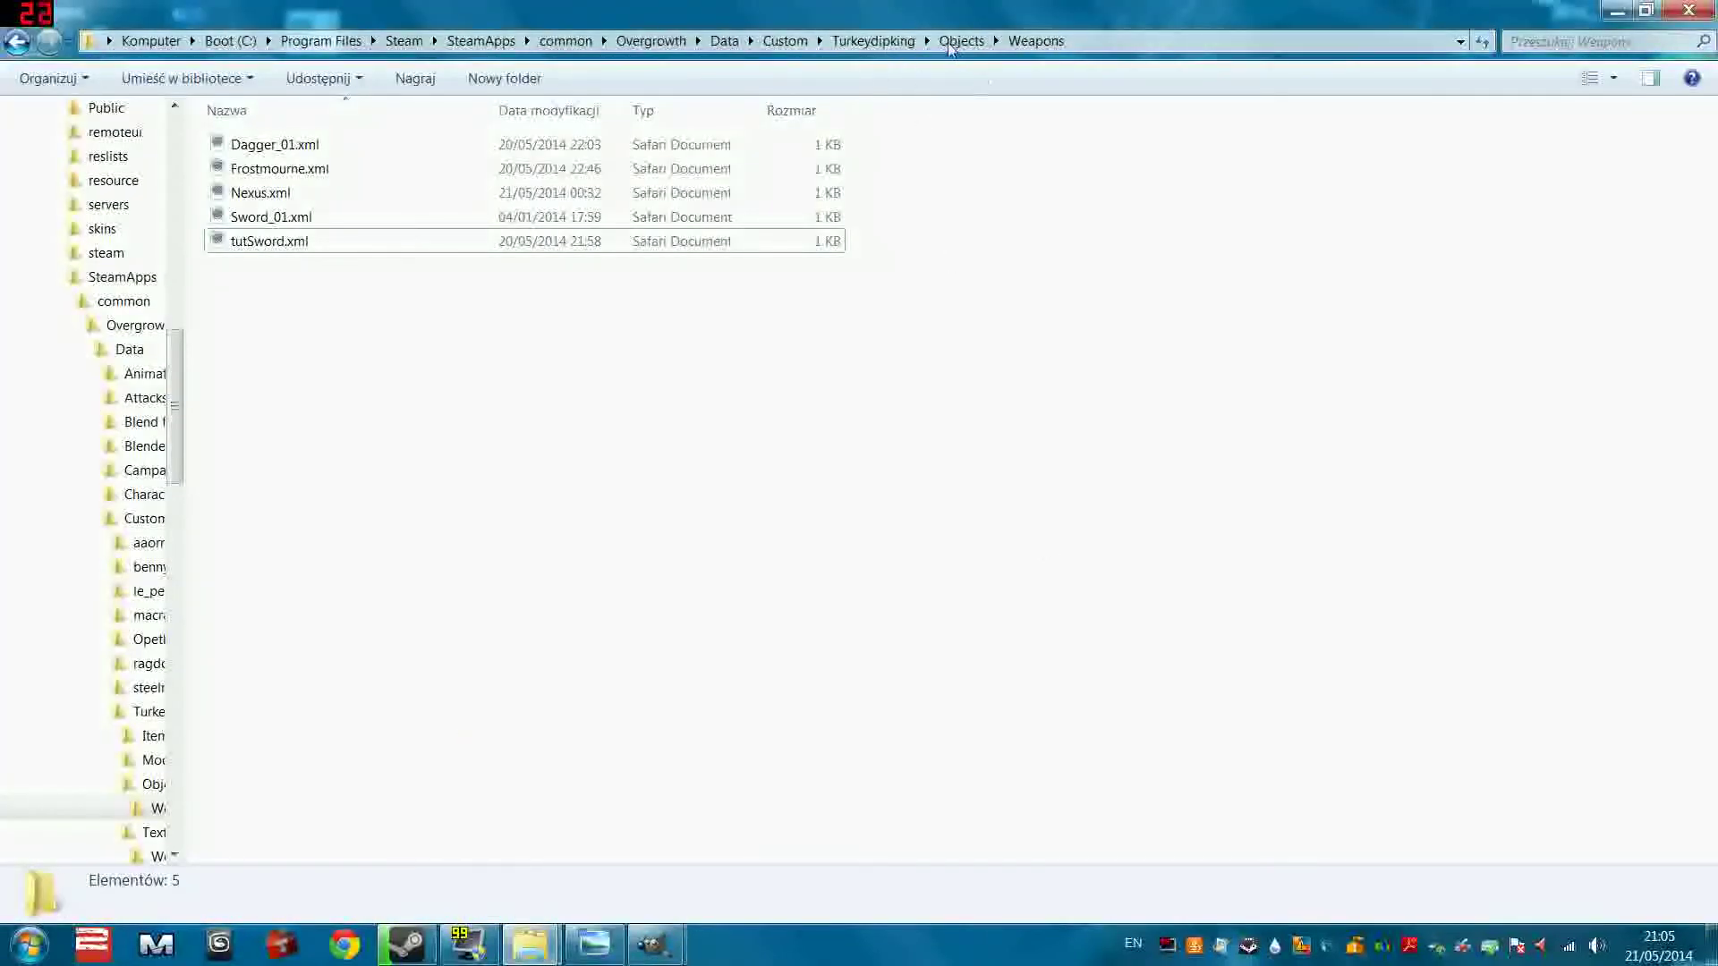
Go to Custom\Turkeydipking\Textures\Weapons and open tutSword_dif.png in the now-running GIMP.
left_click(786, 41)
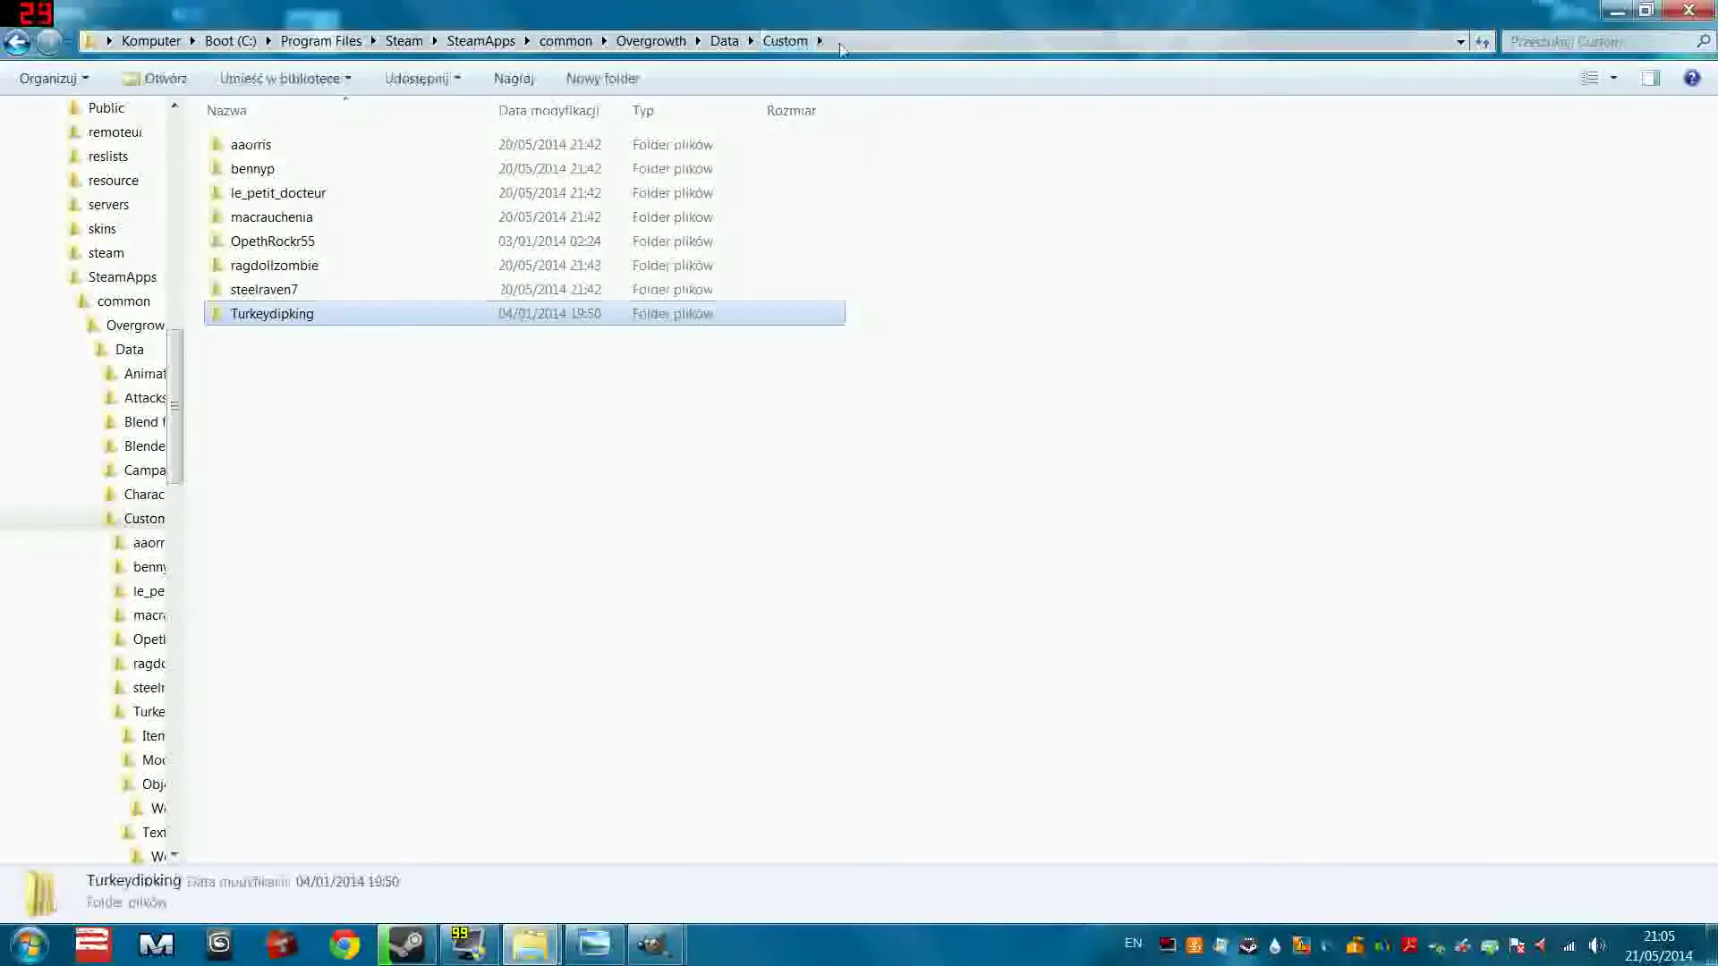
double_click(390, 325)
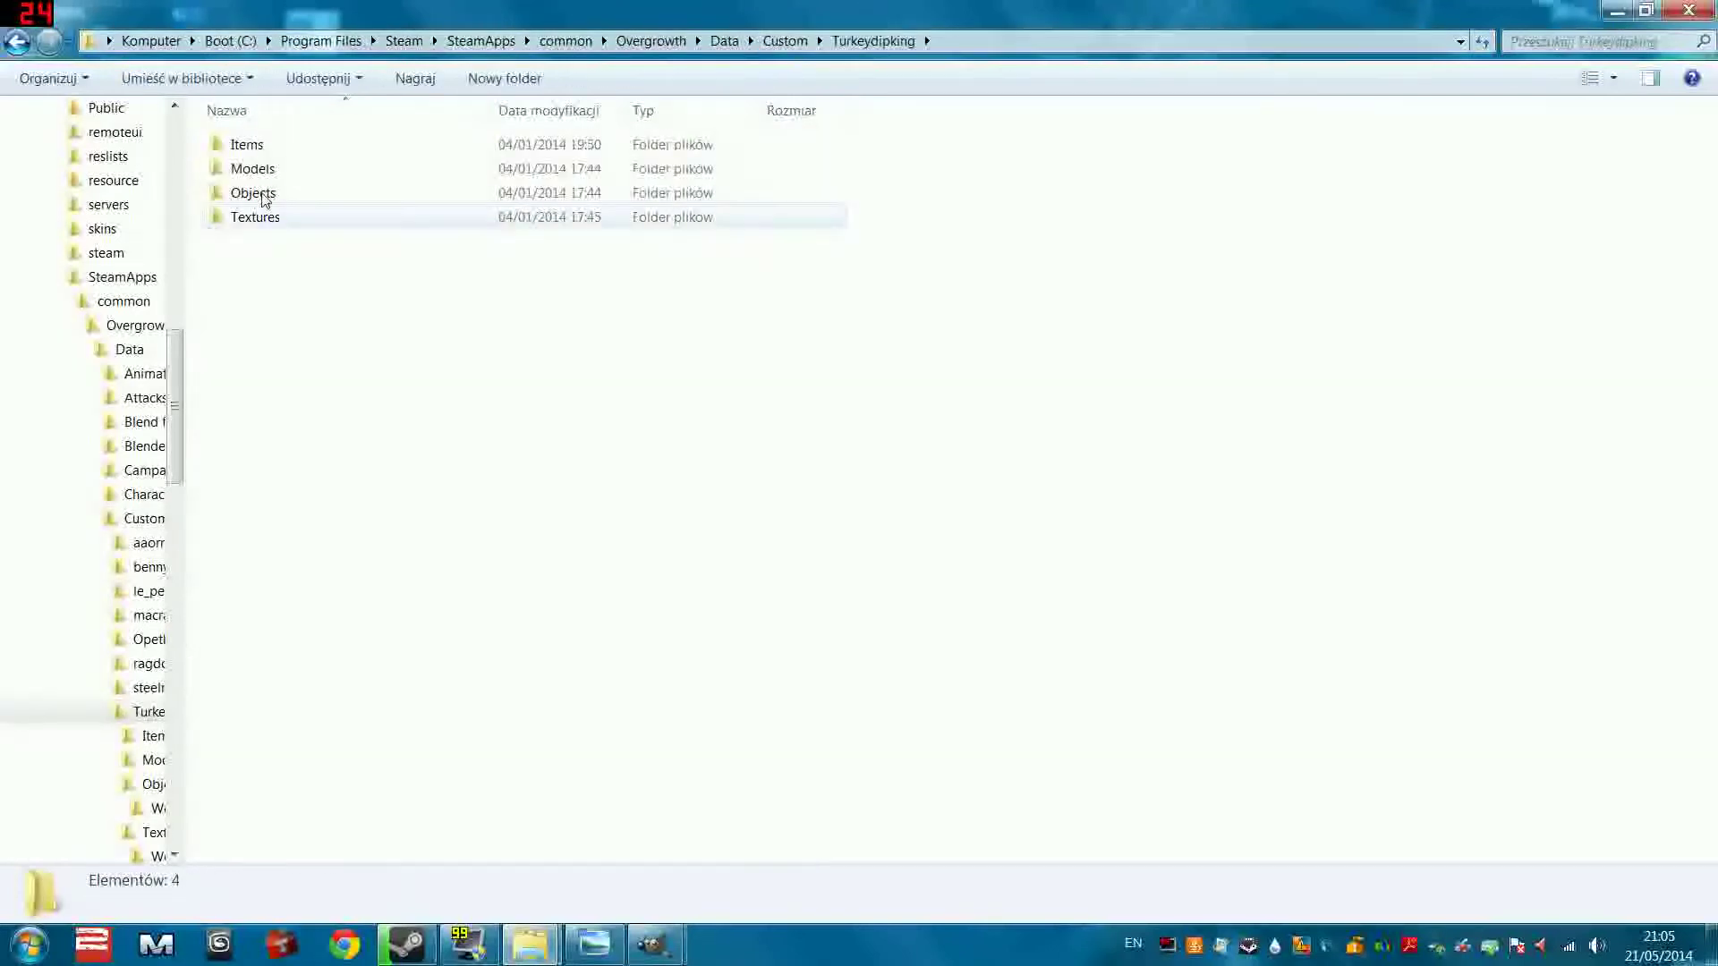
double_click(273, 218)
double_click(265, 198)
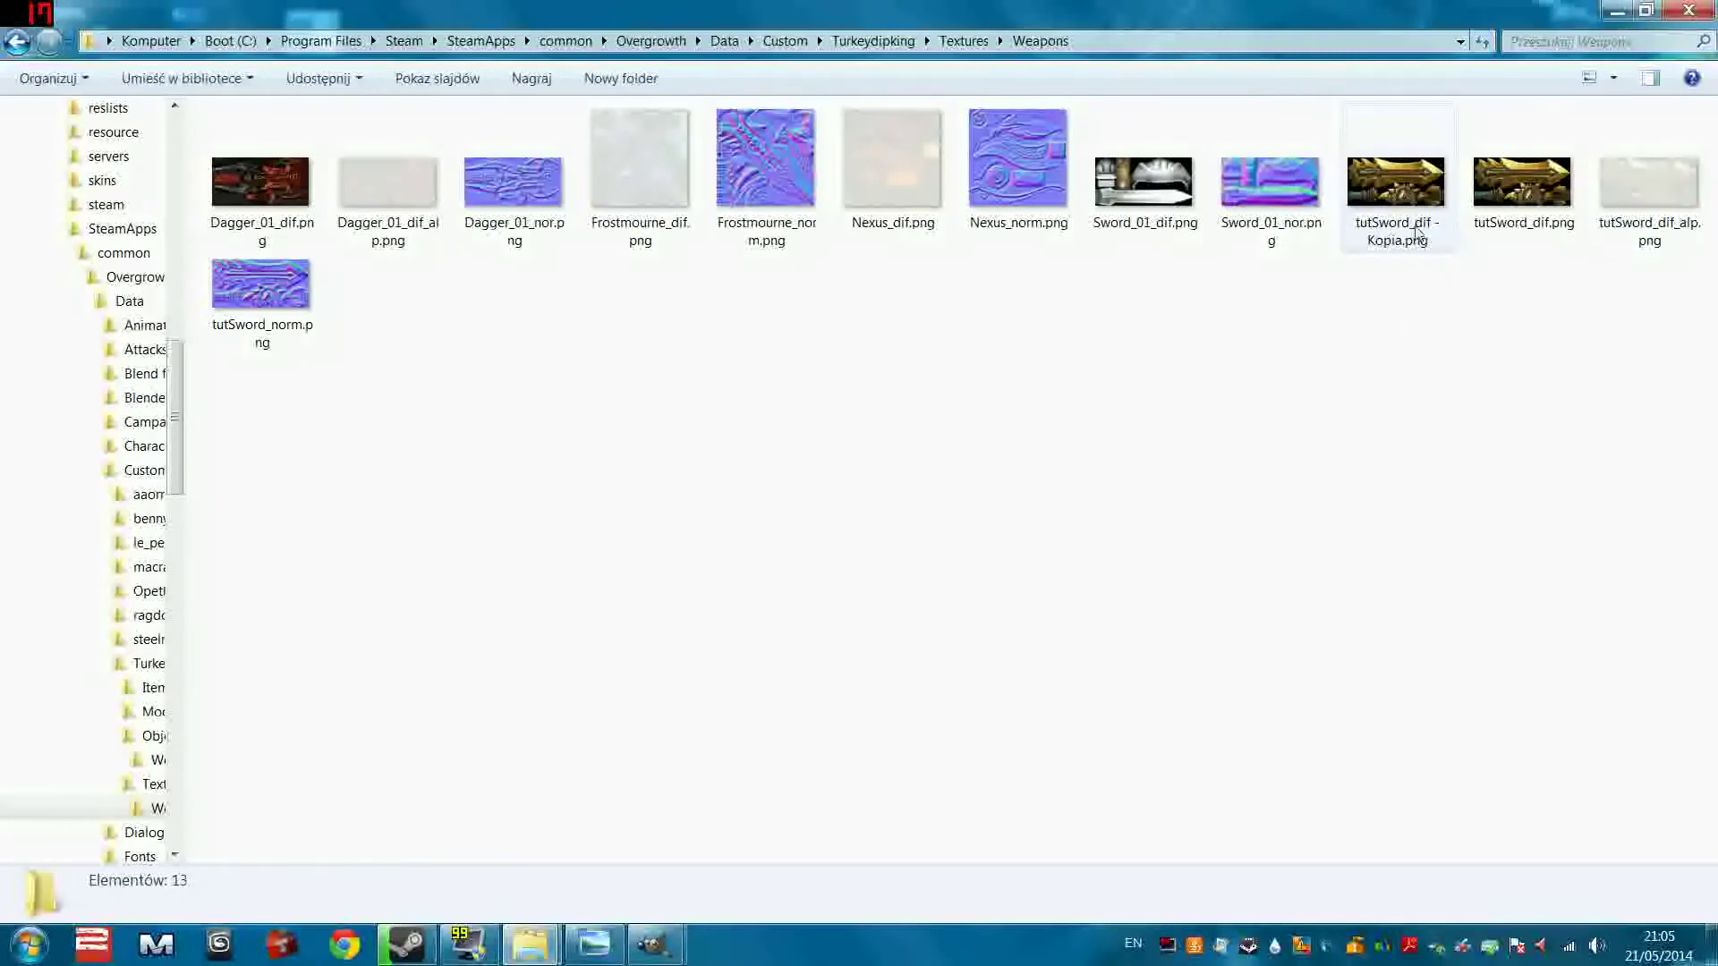
left_click(1523, 206)
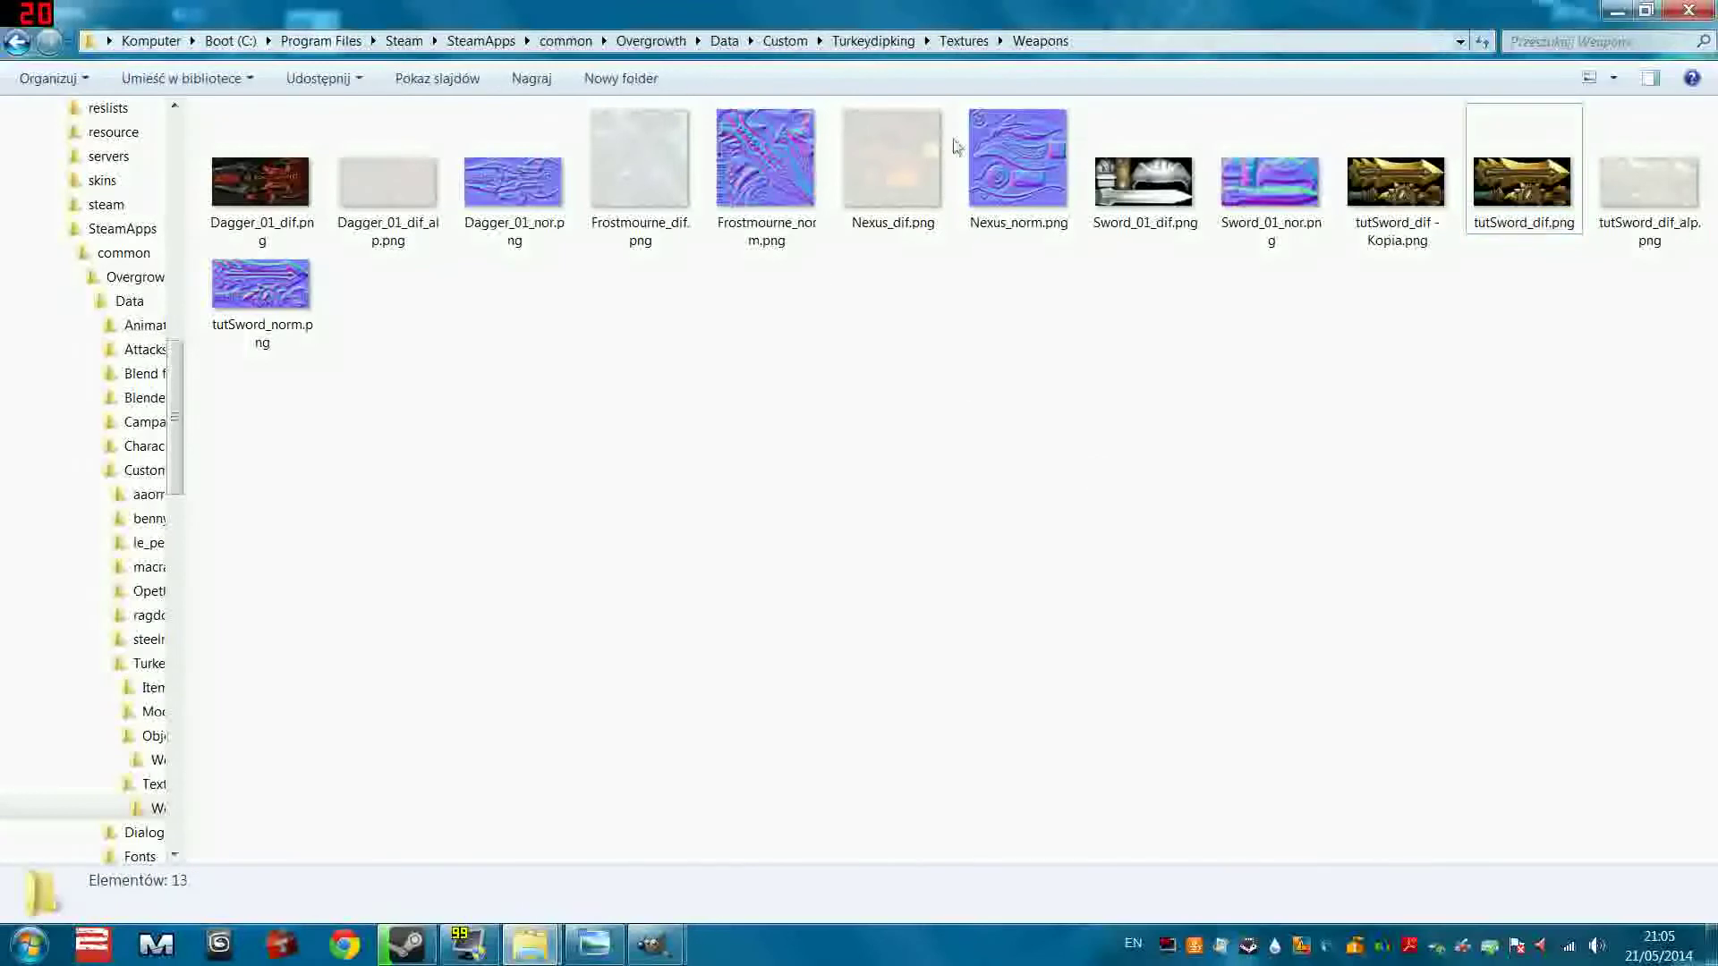
mouse_move(662, 939)
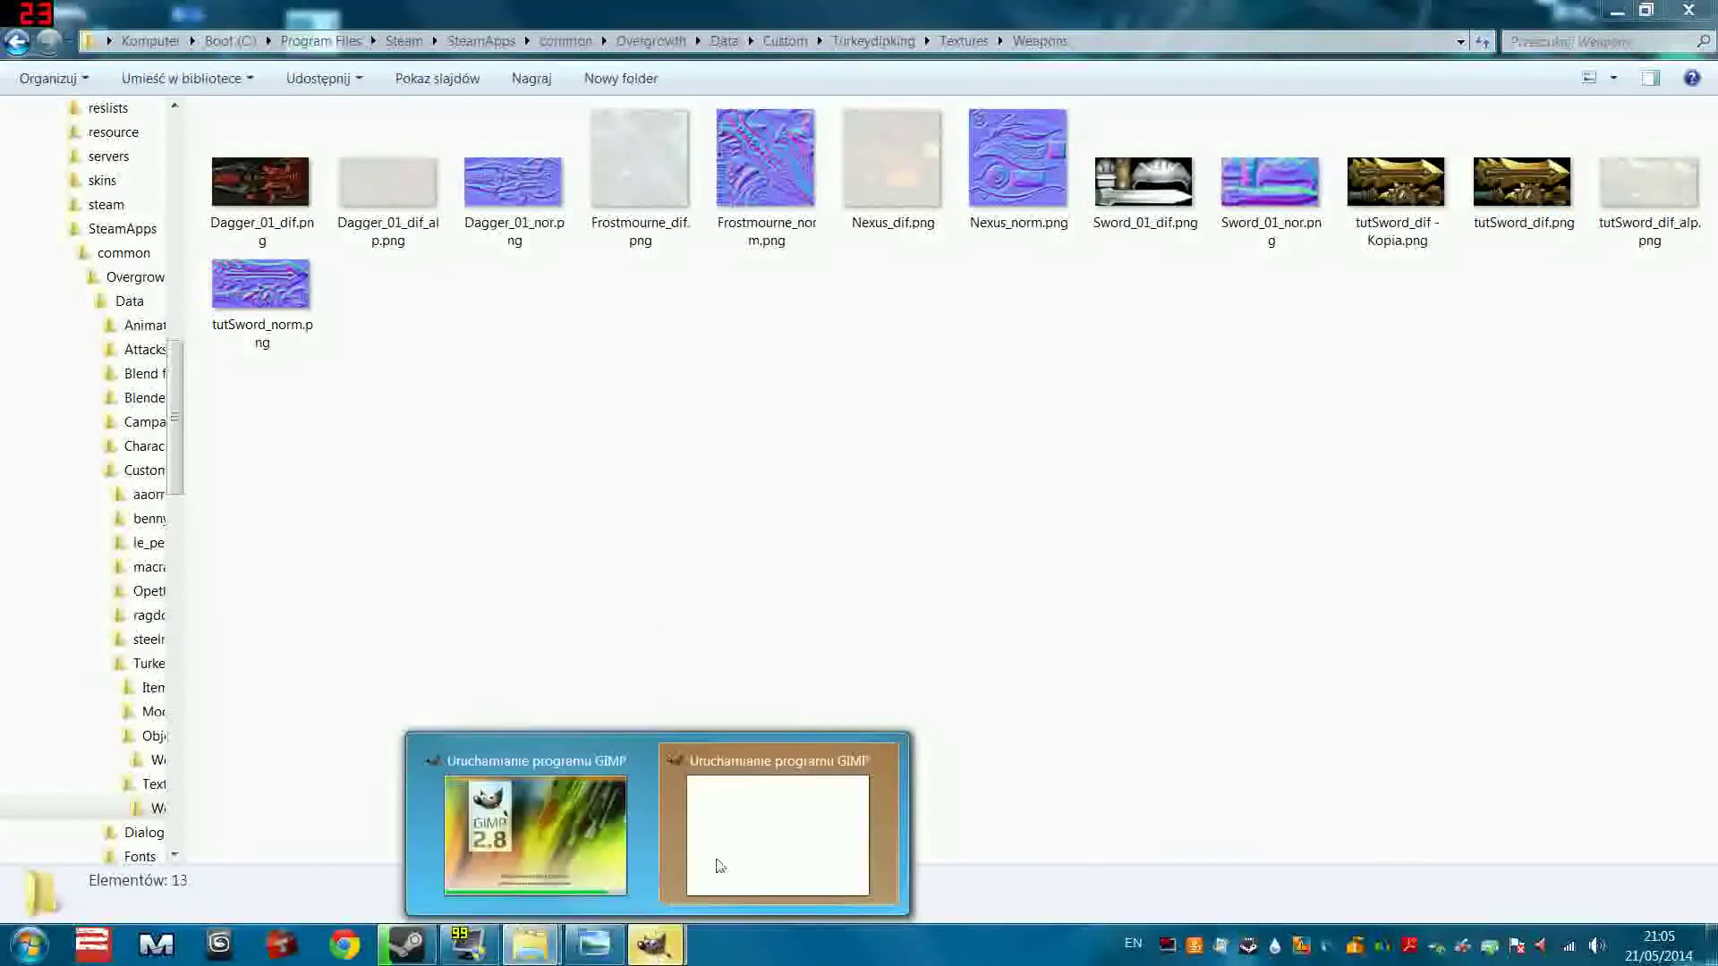
left_click(732, 835)
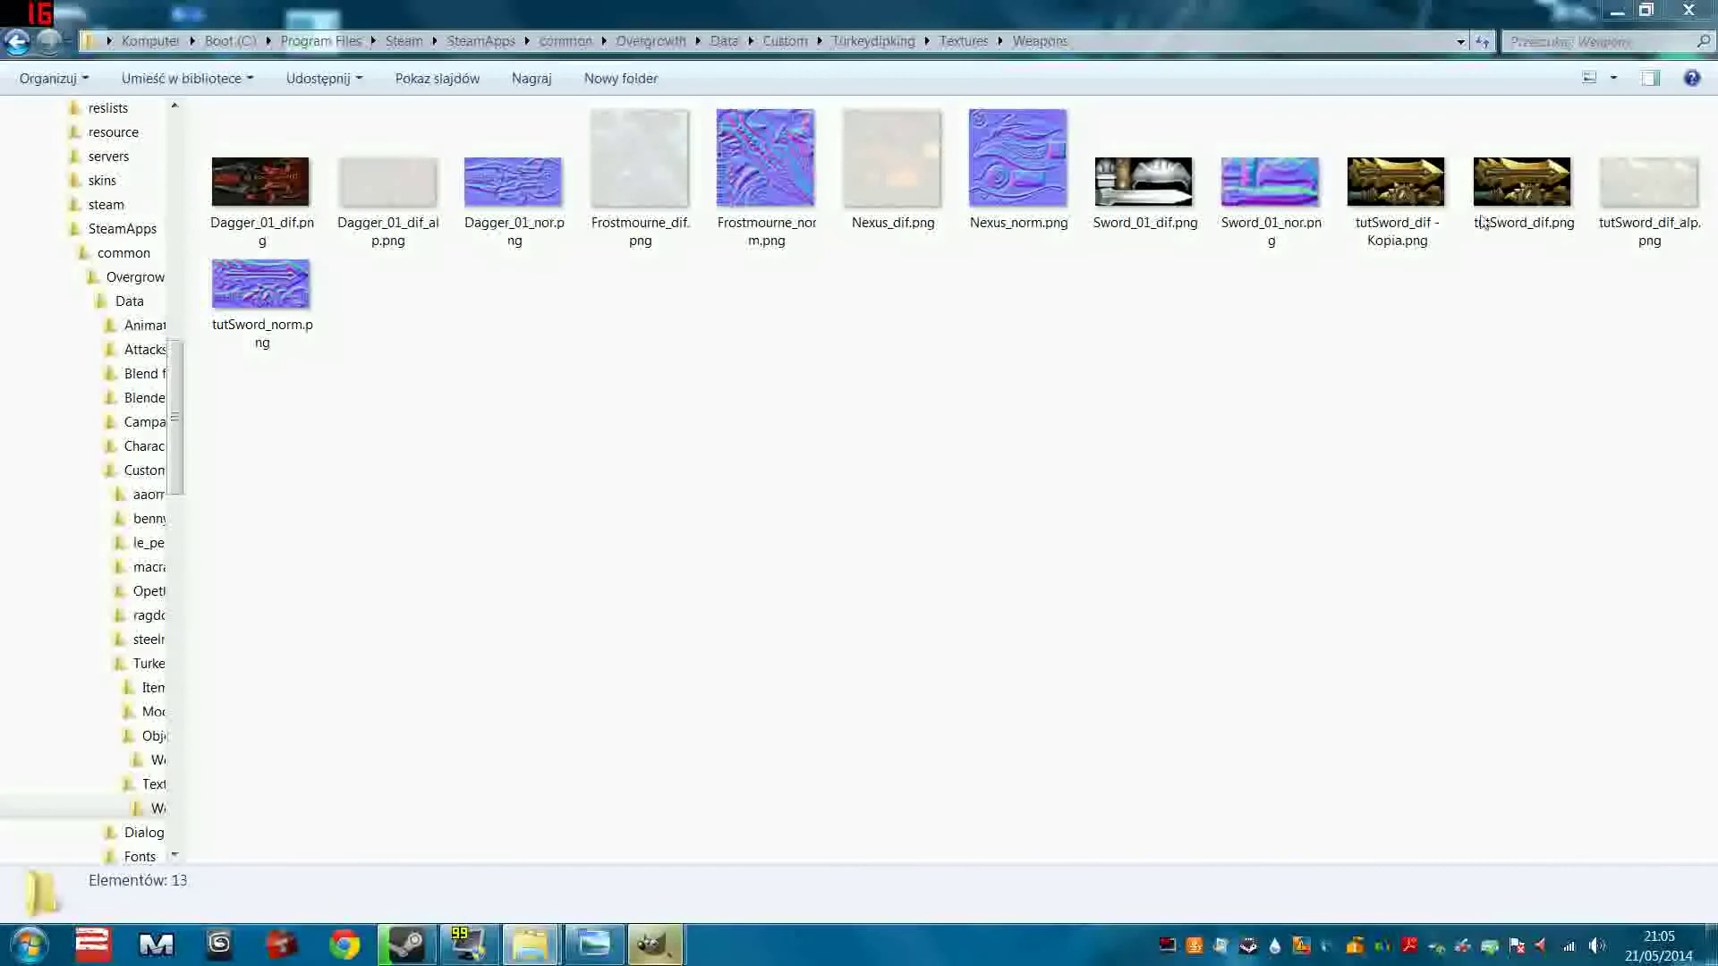
double_click(1529, 201)
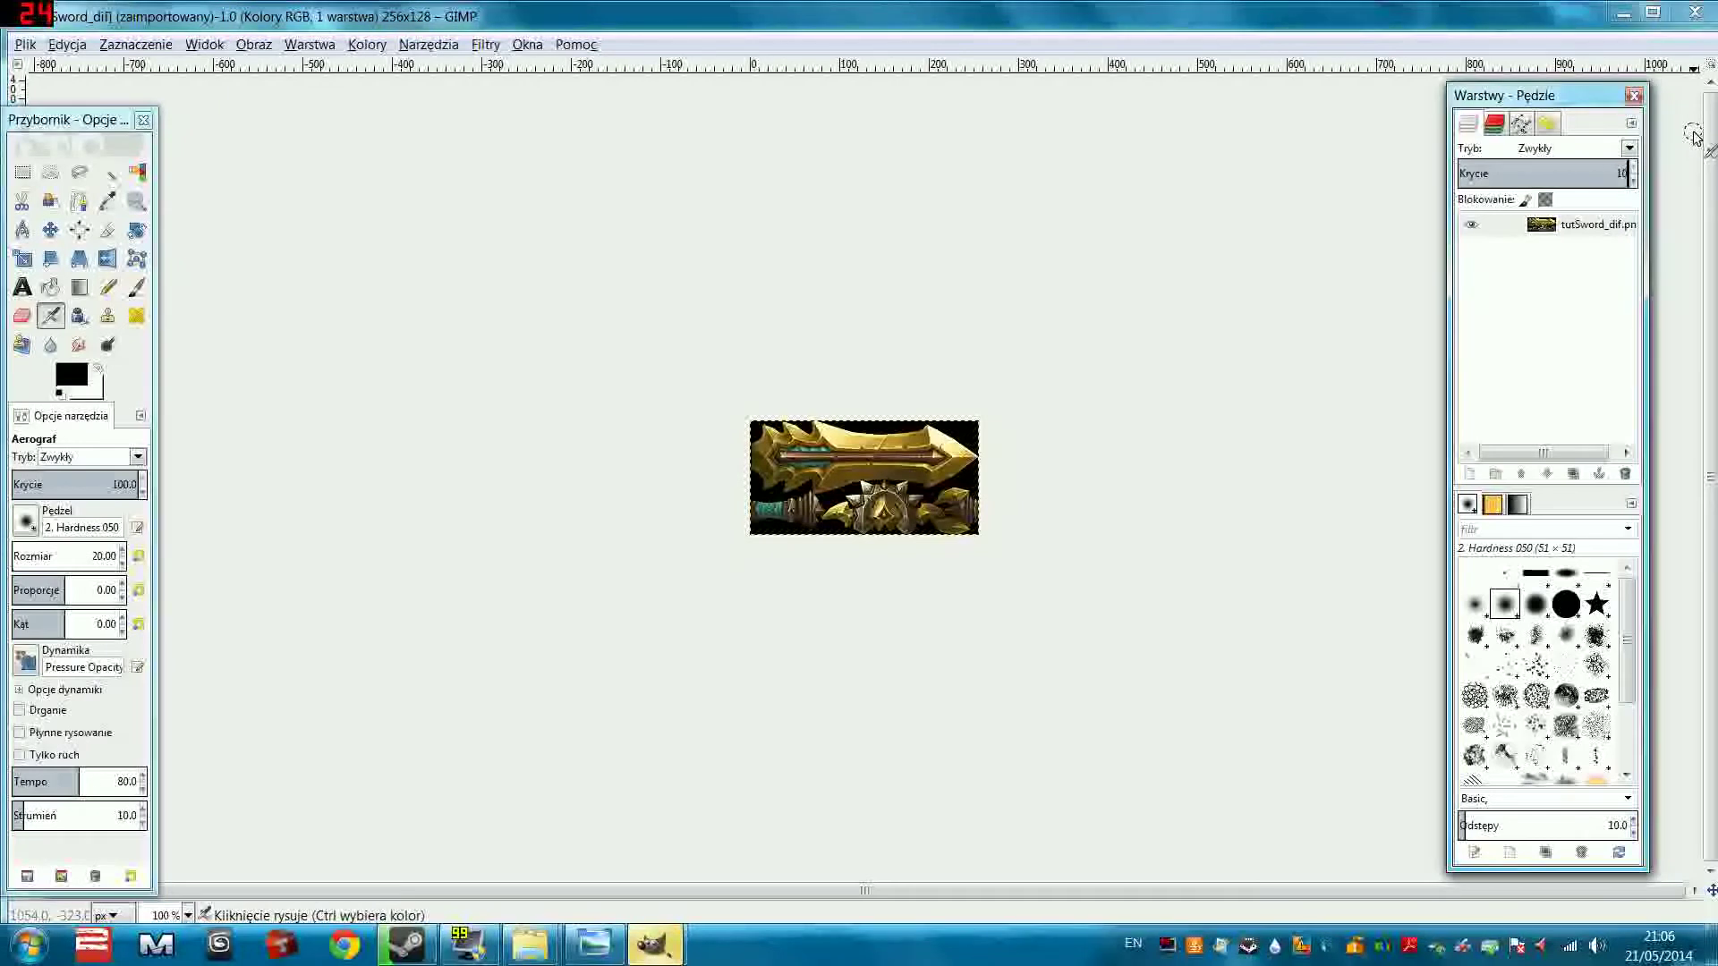
Lower the layer opacity to 15, export over the original tutSword_dif.png as PNG, and close the image.
type("15")
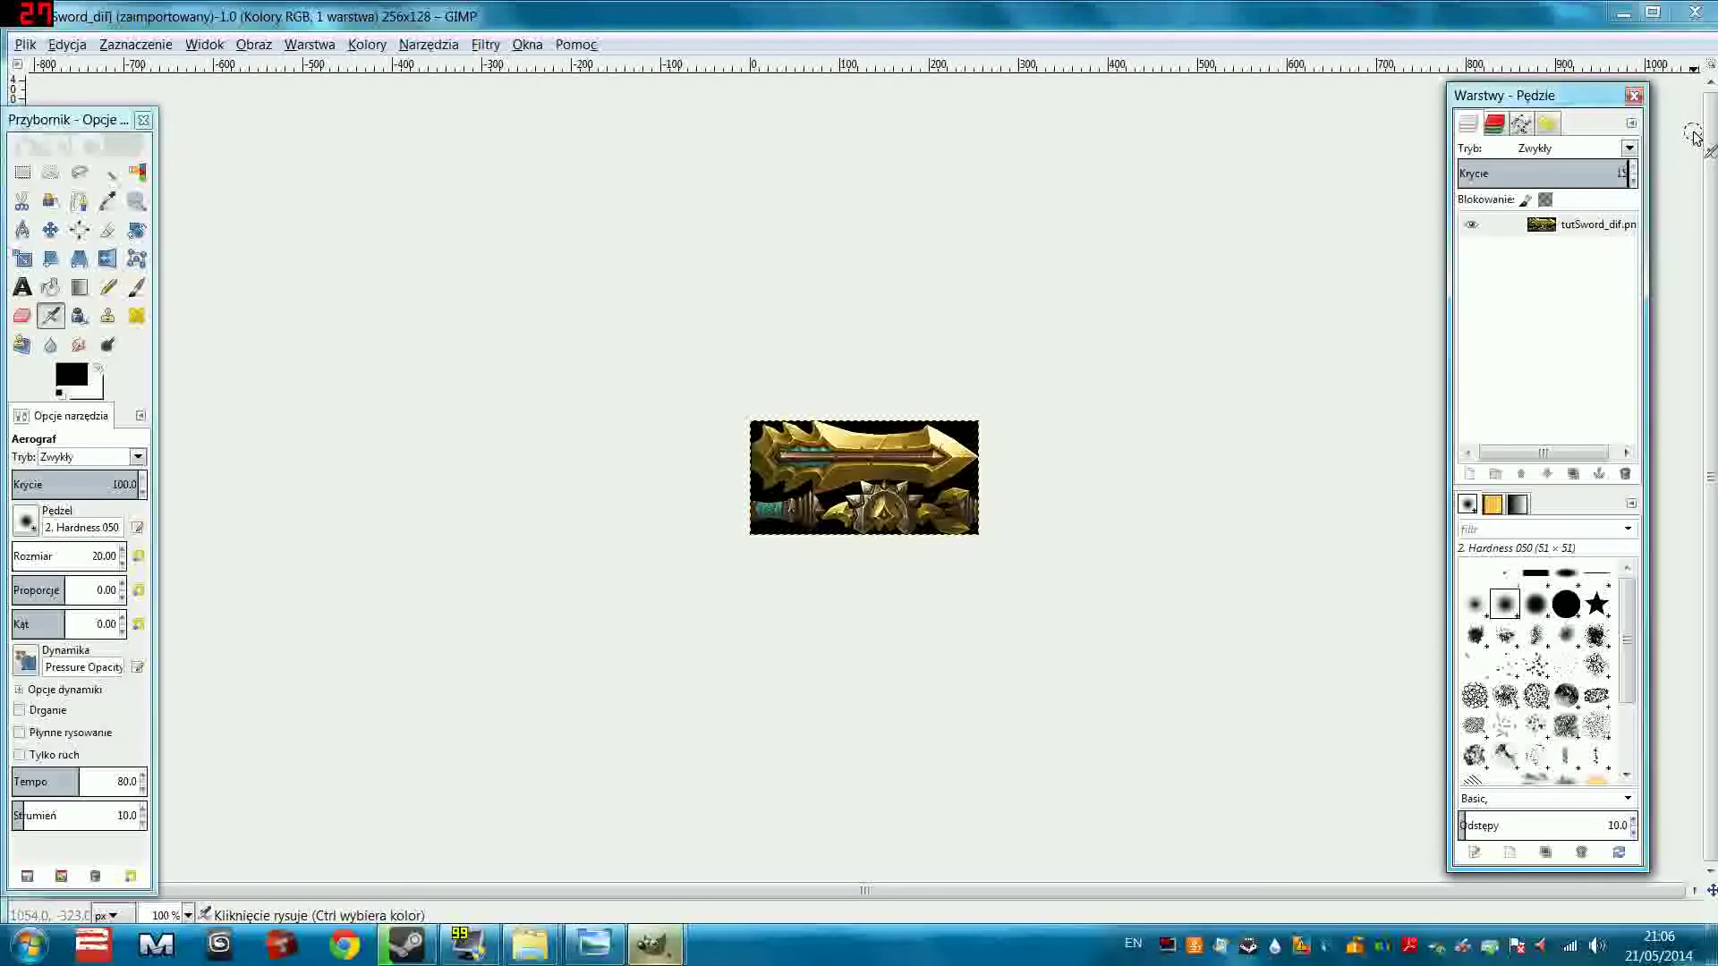
key("Return")
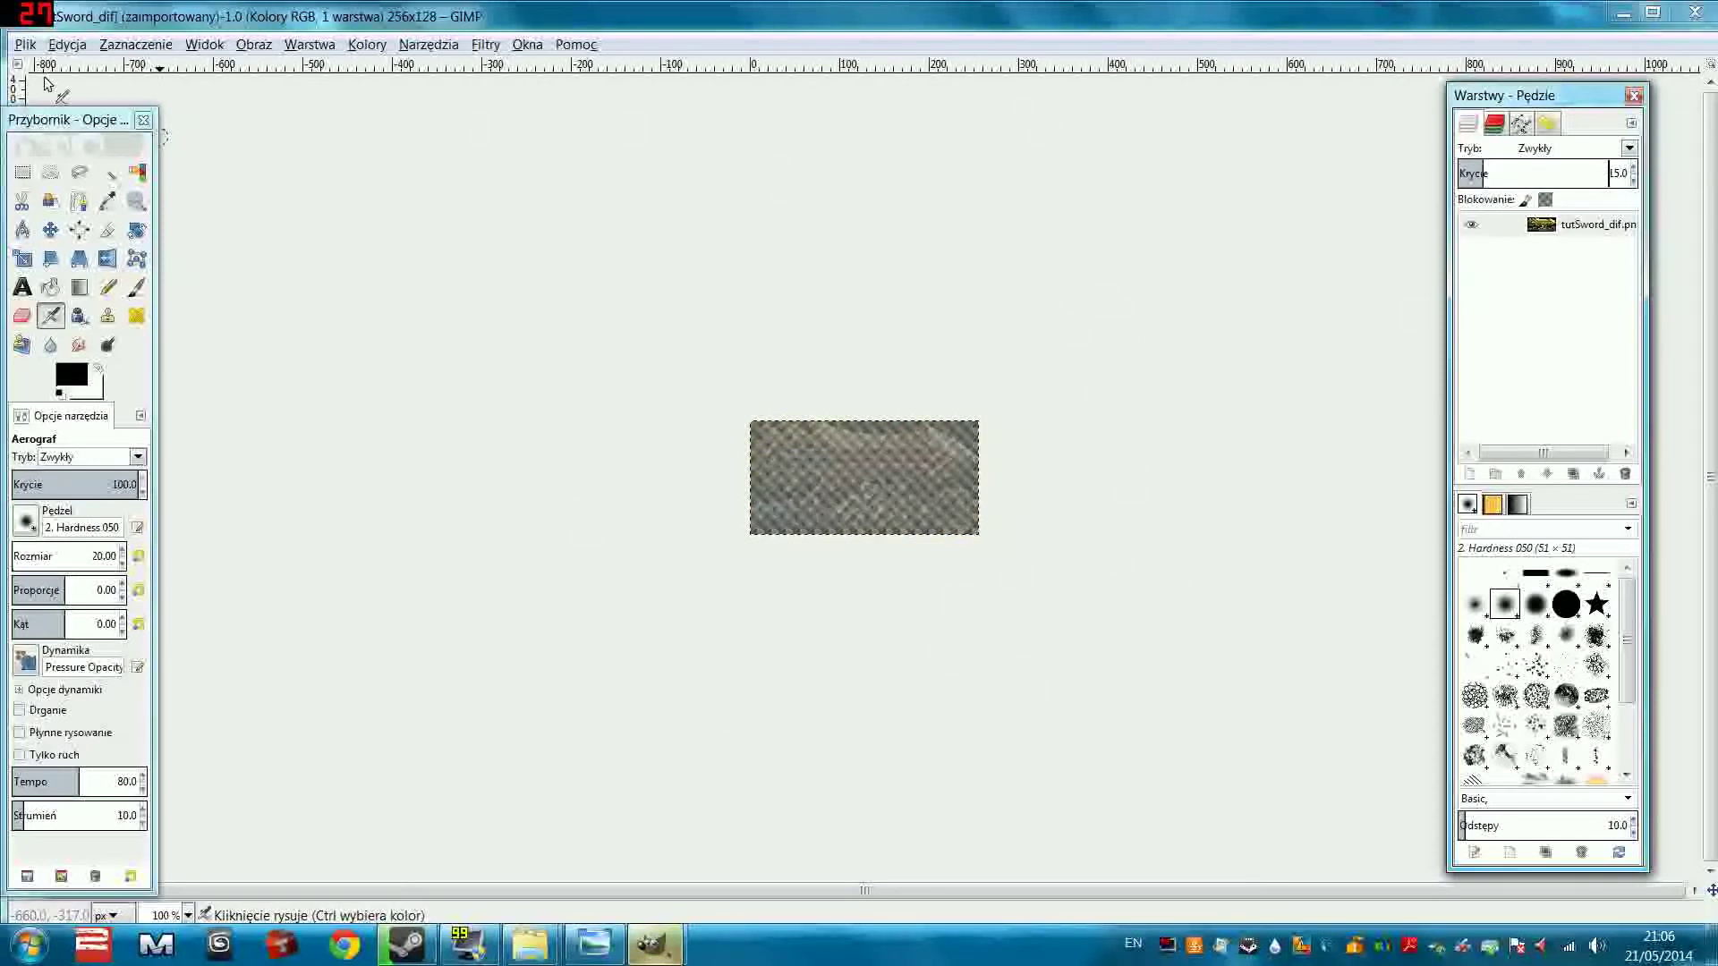
left_click(26, 46)
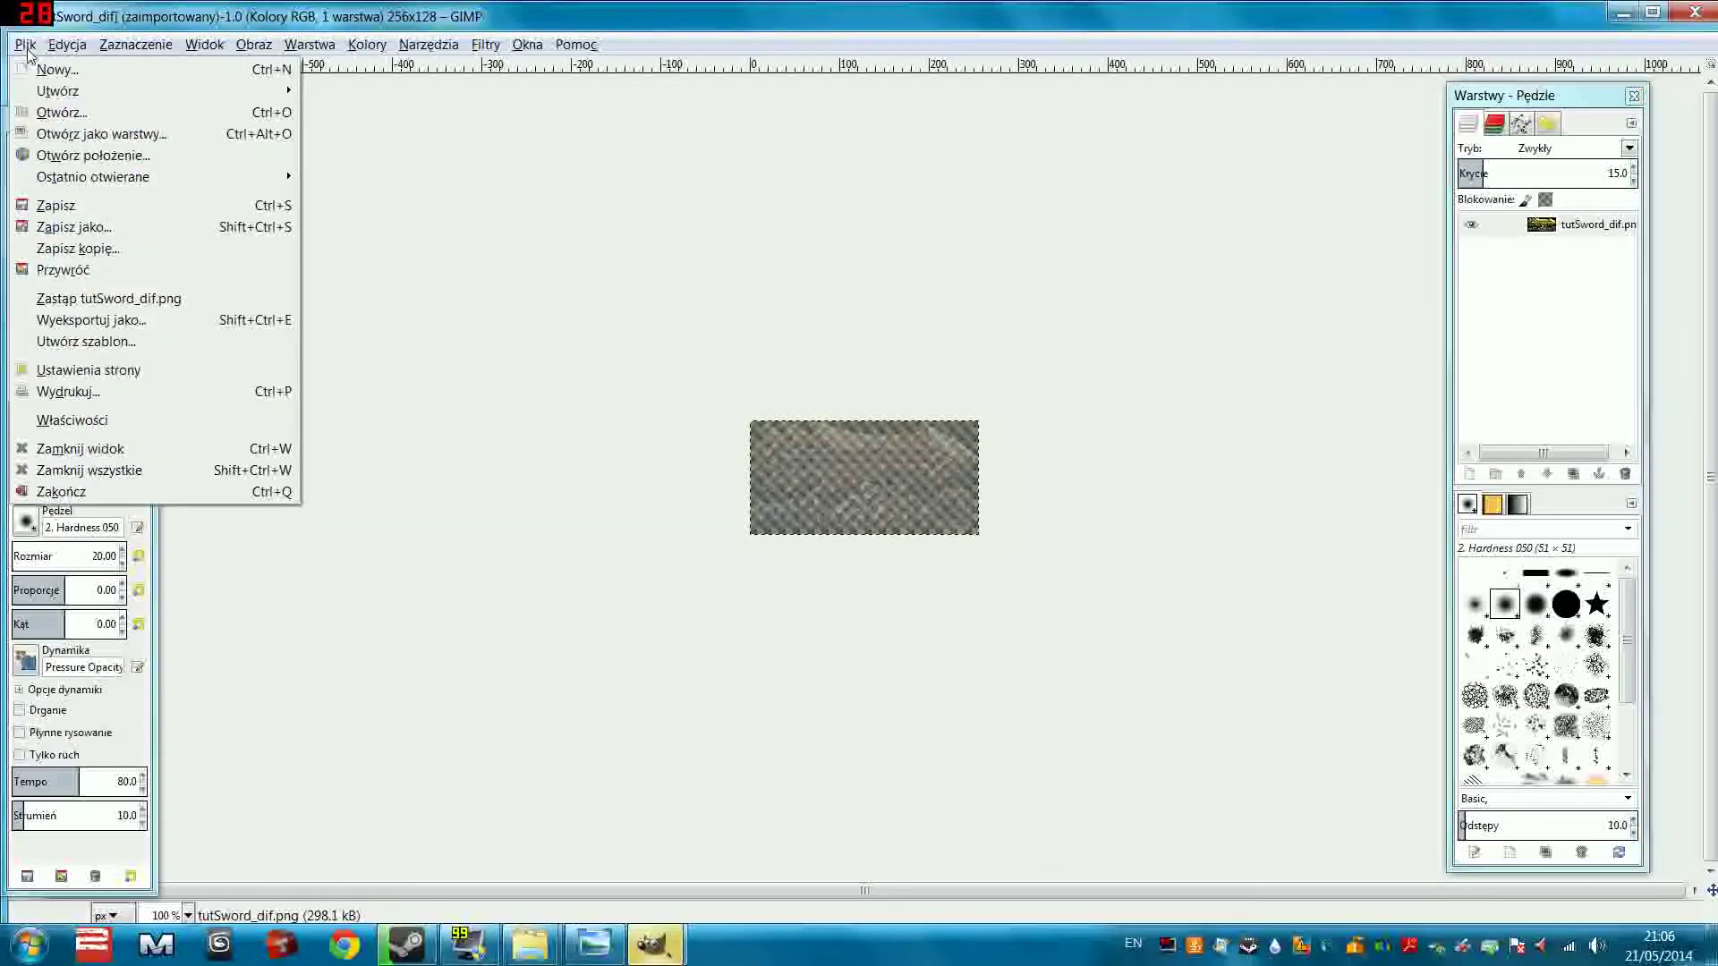
left_click(121, 320)
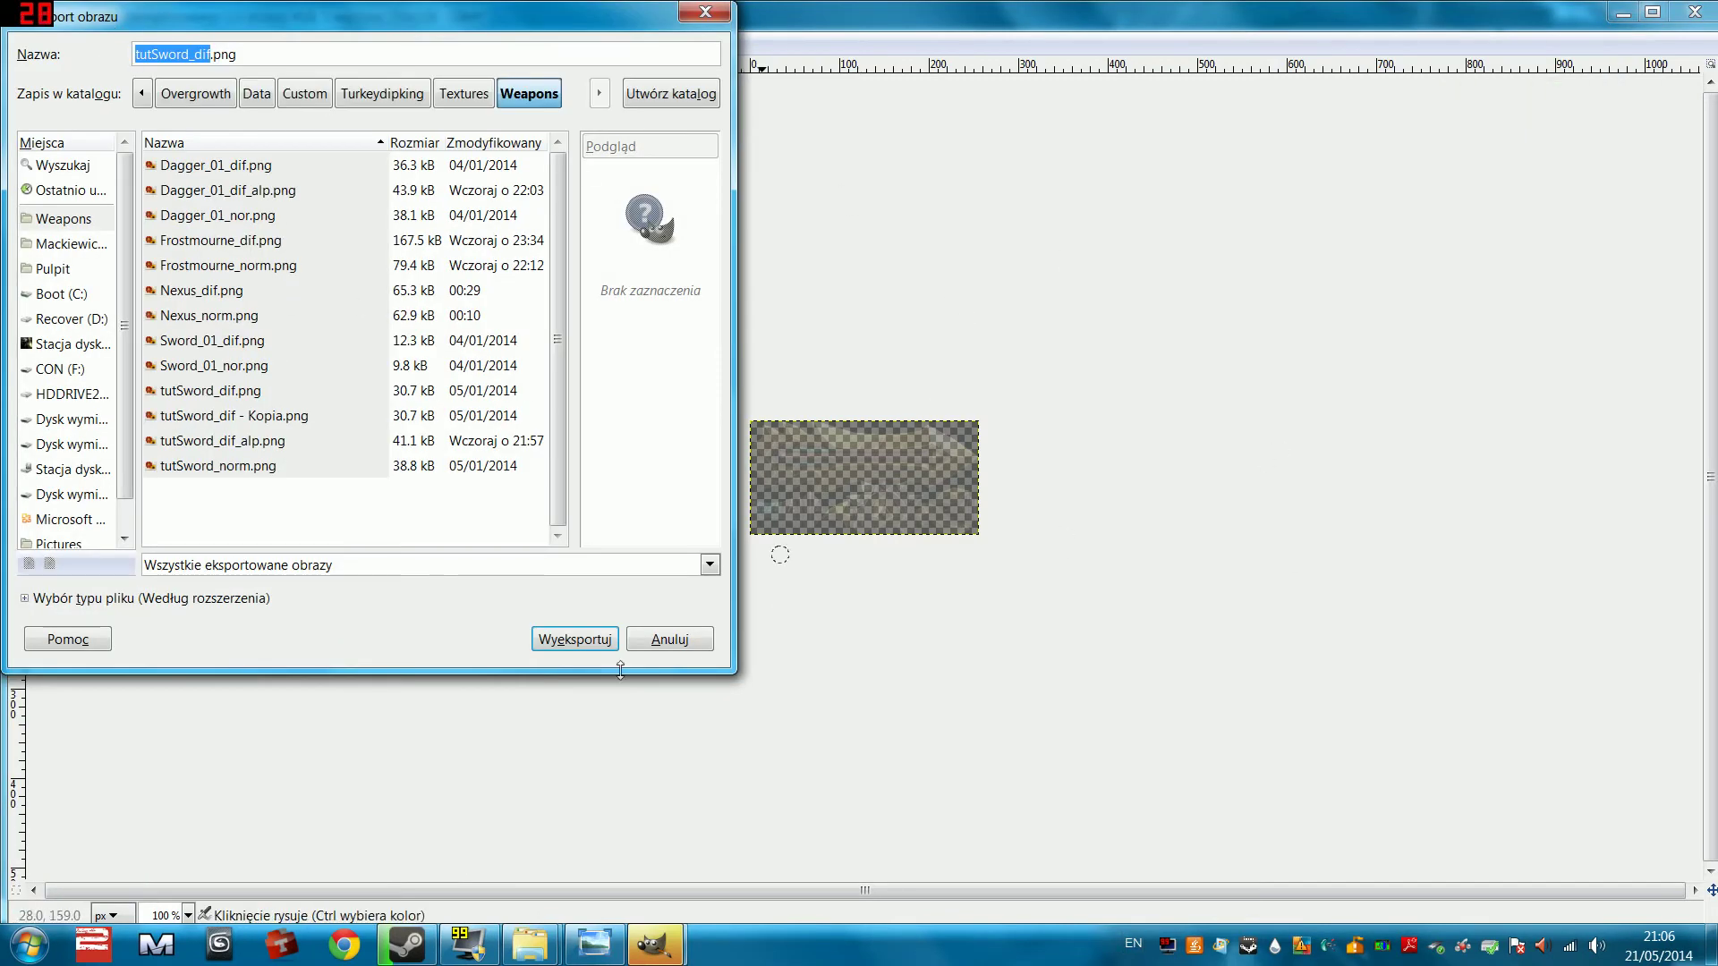
left_click(577, 637)
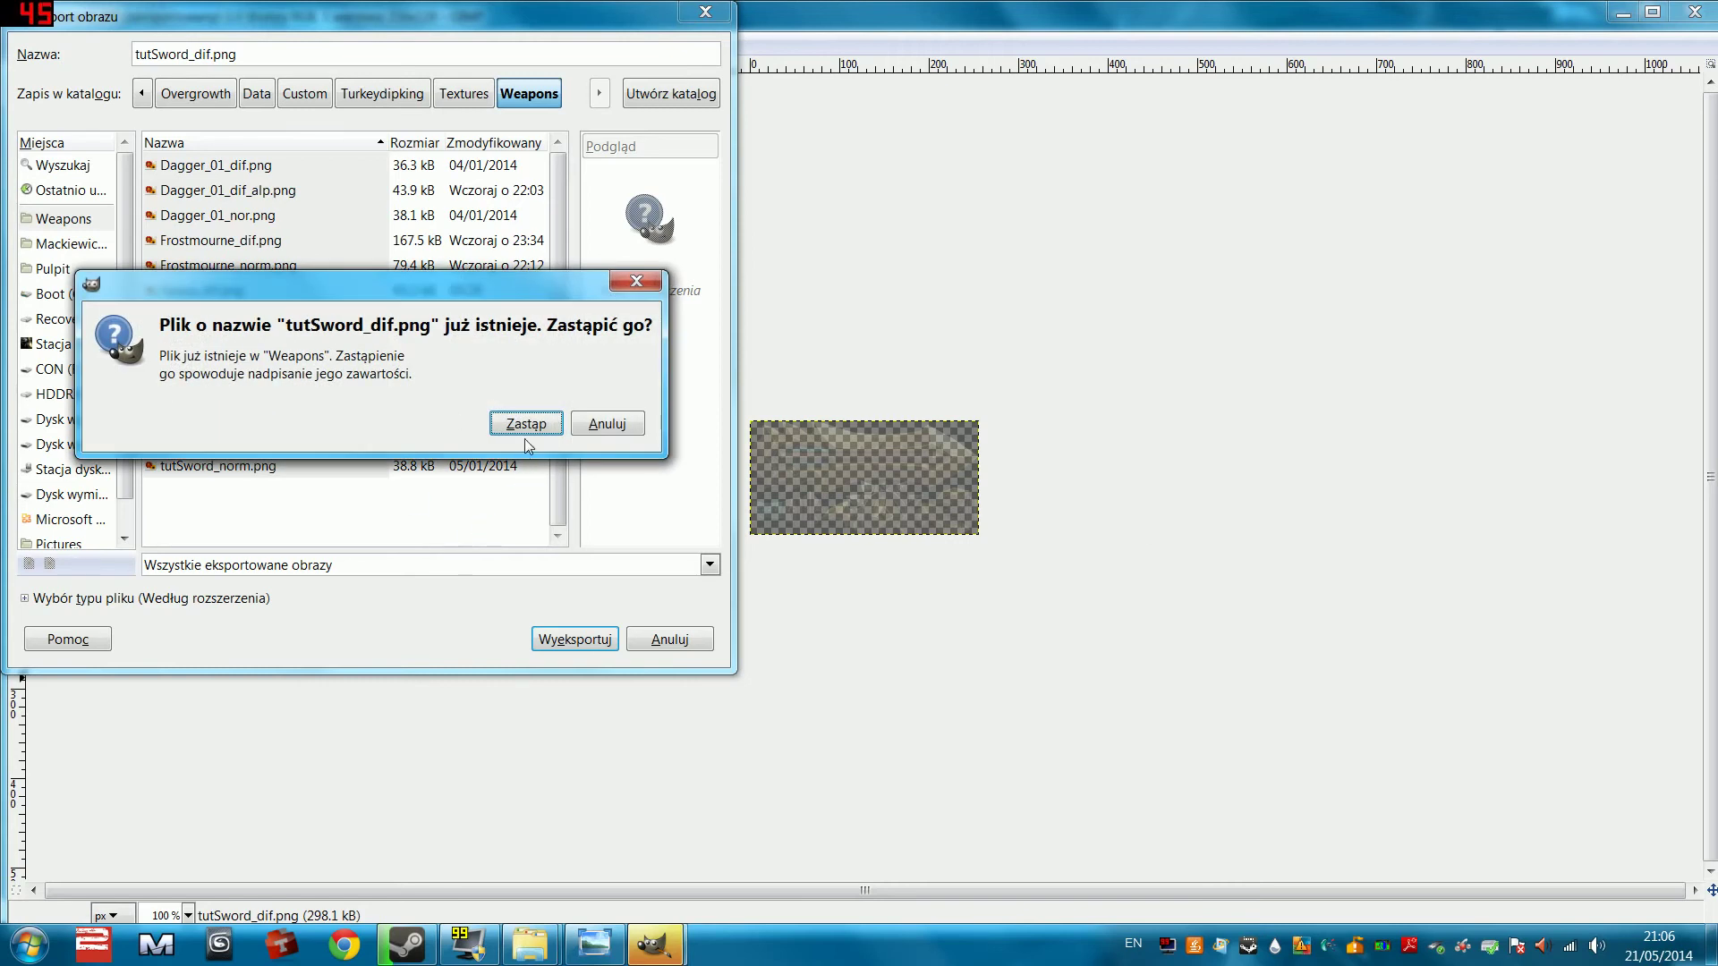
left_click(527, 424)
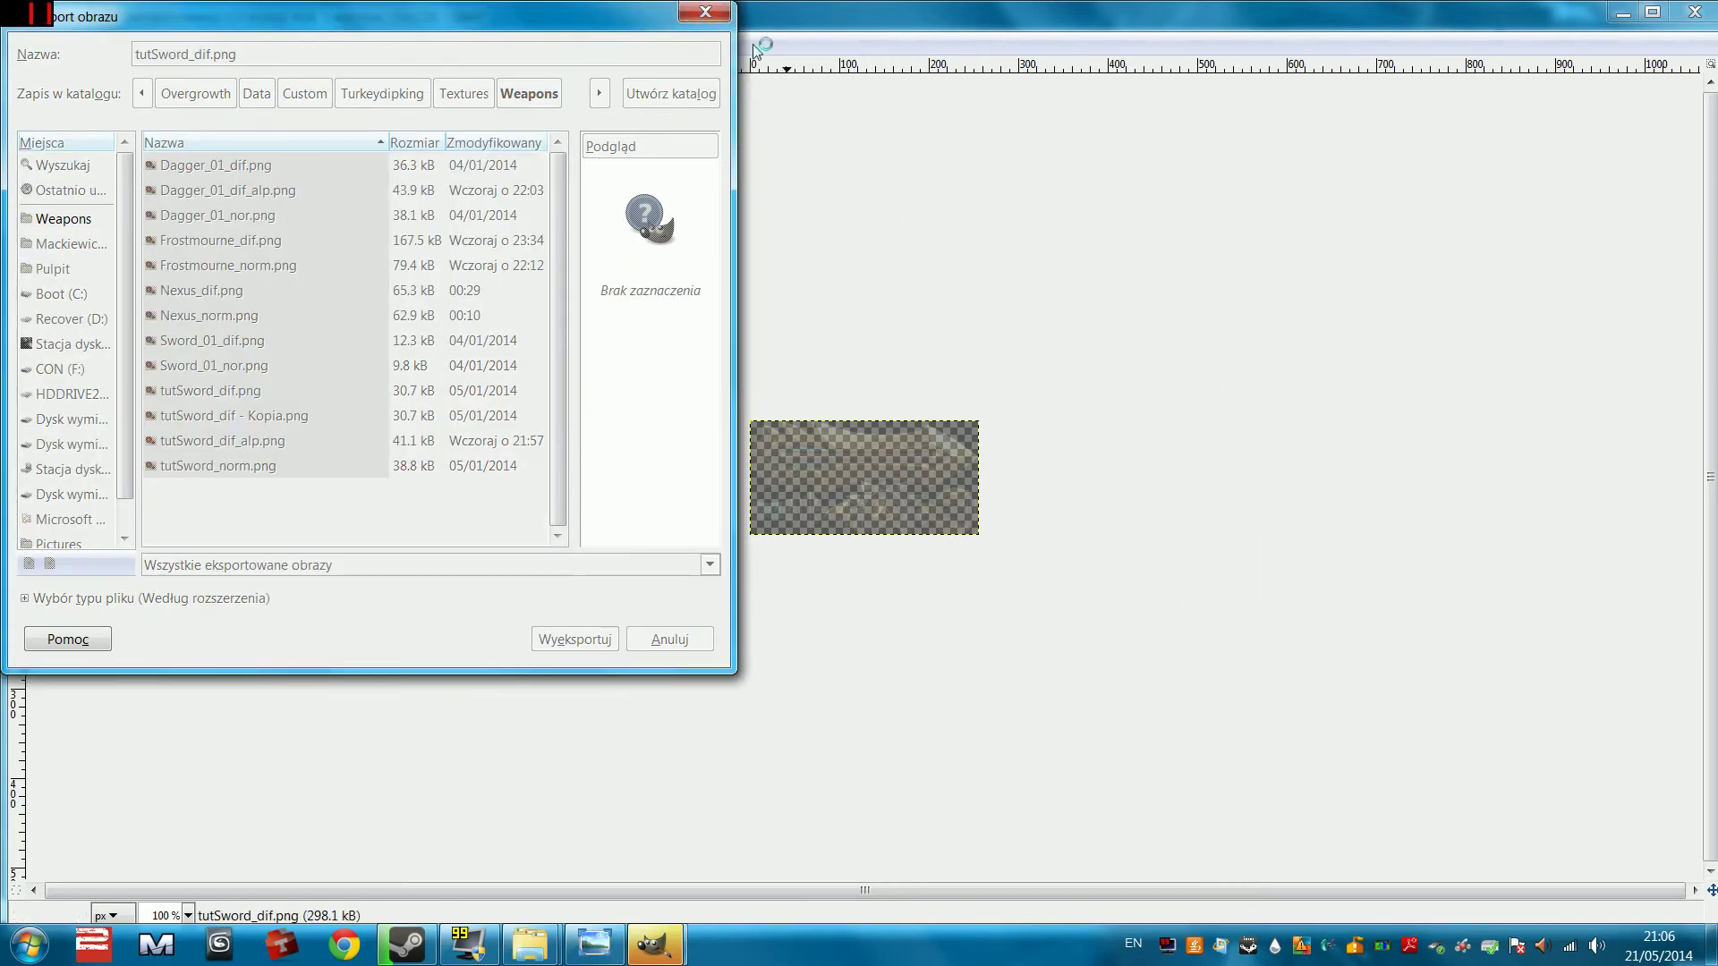
left_click(910, 667)
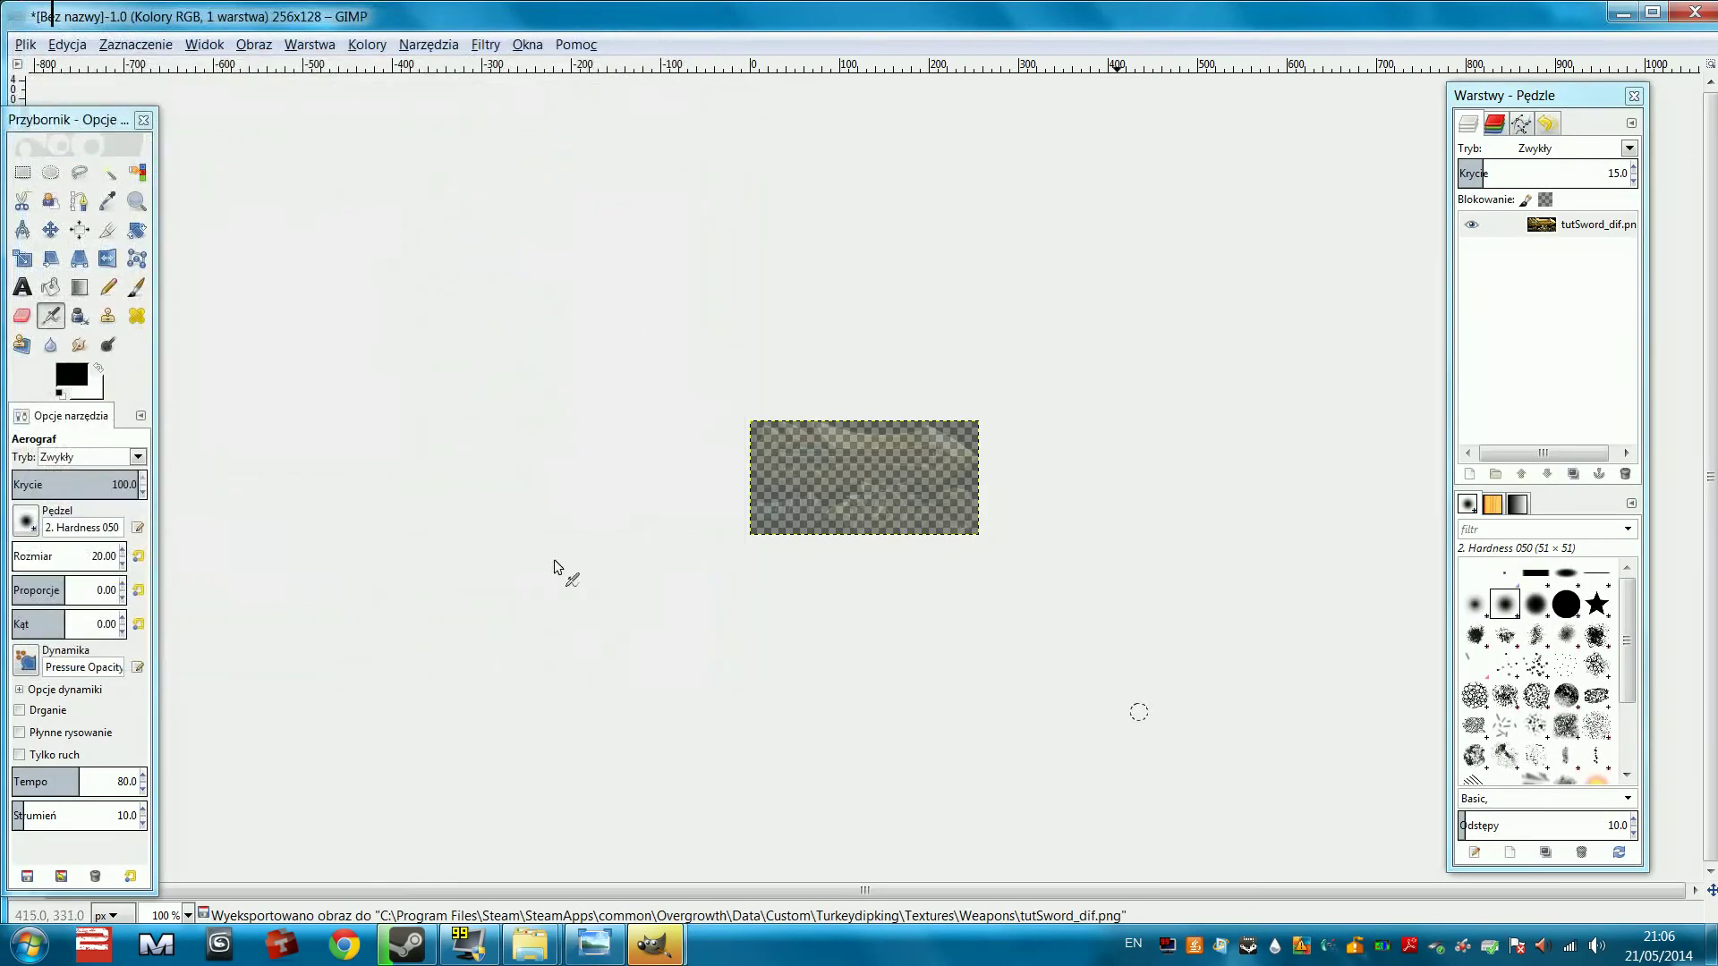
left_click(1687, 18)
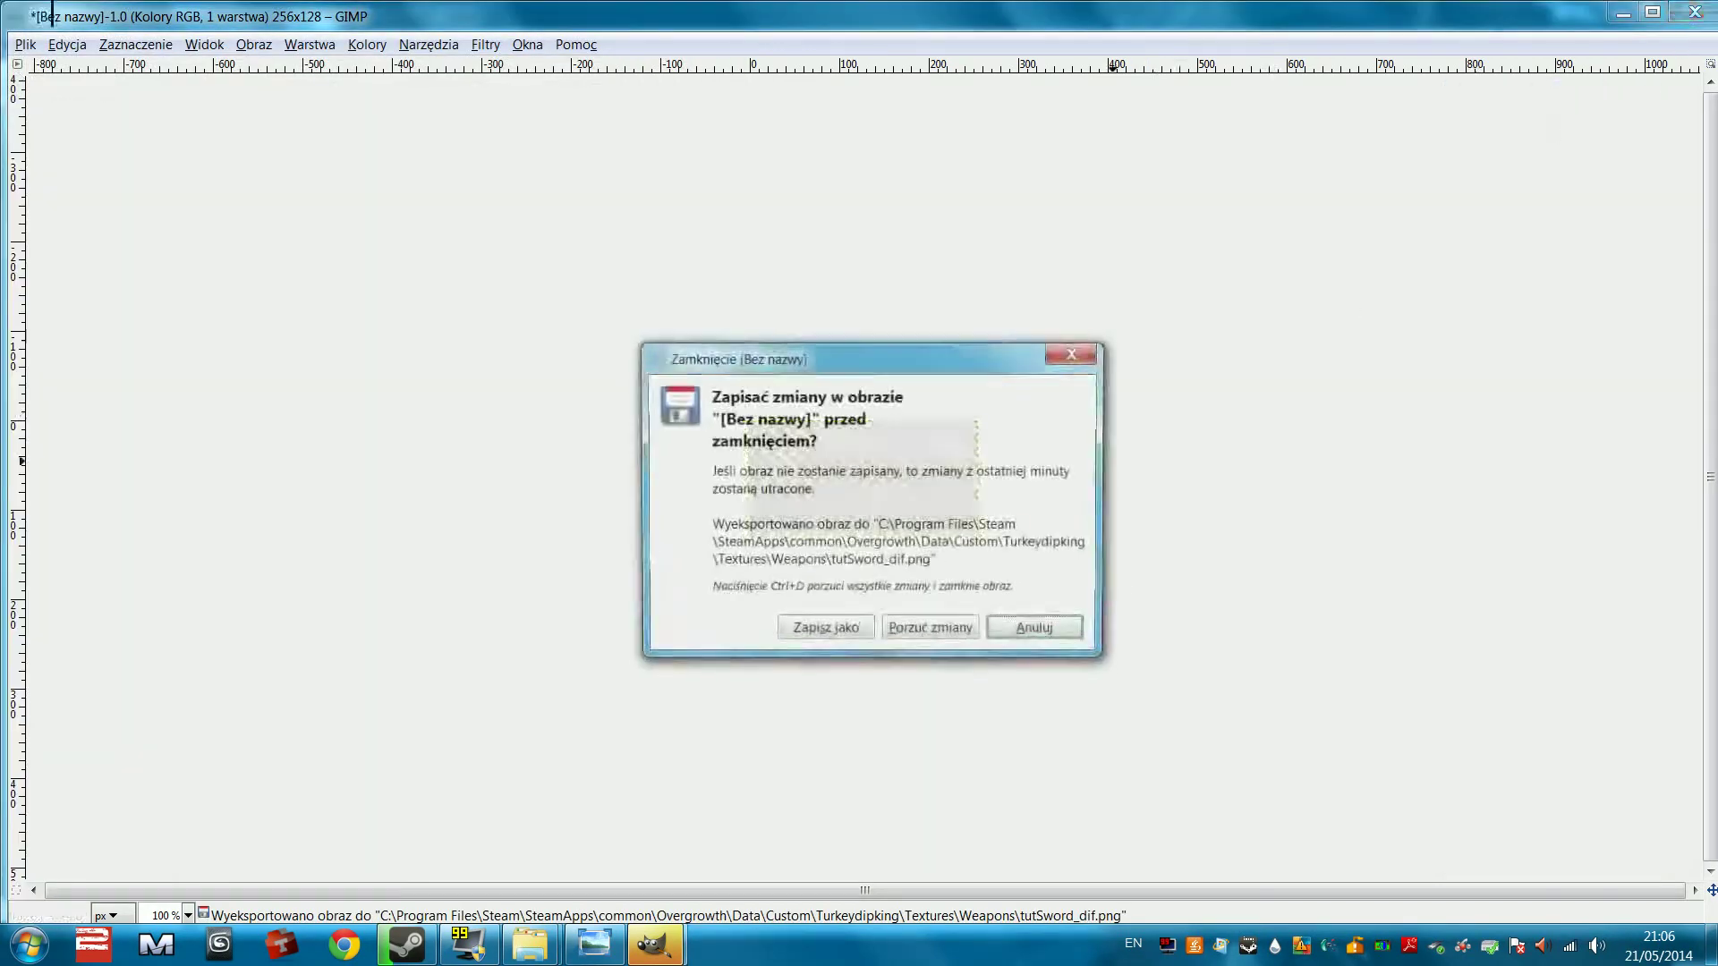
Discard changes to the sword image, then close the empty GIMP window and the Weapons folder.
left_click(940, 625)
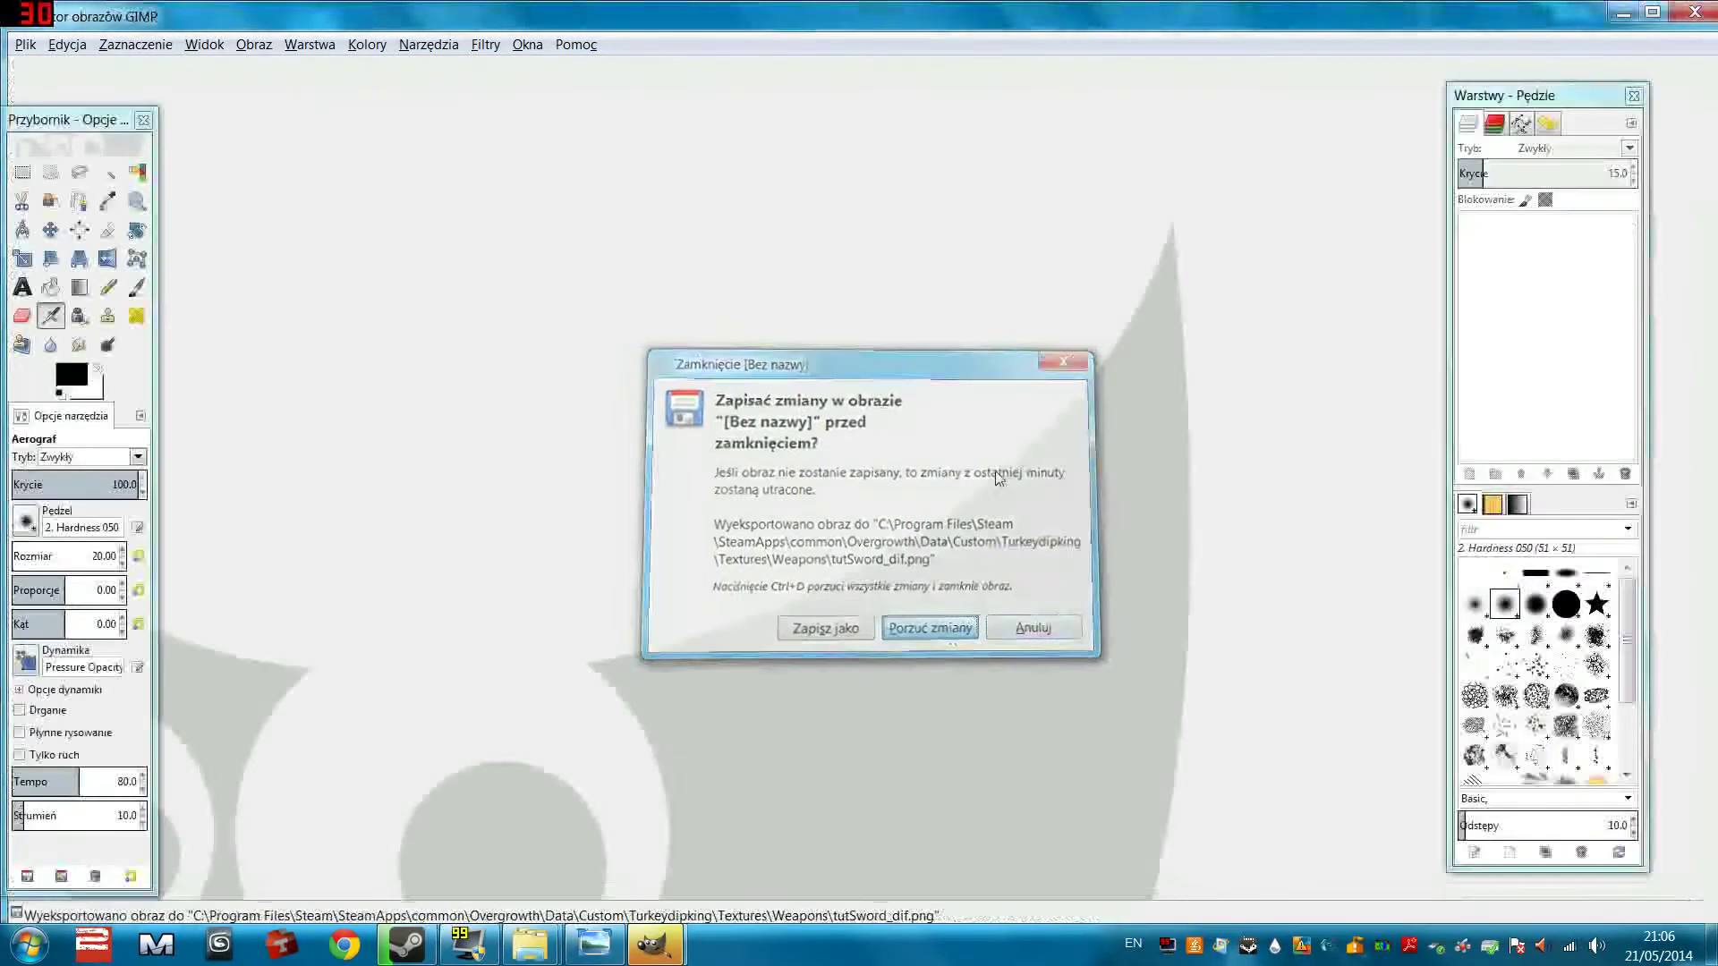
left_click(1691, 12)
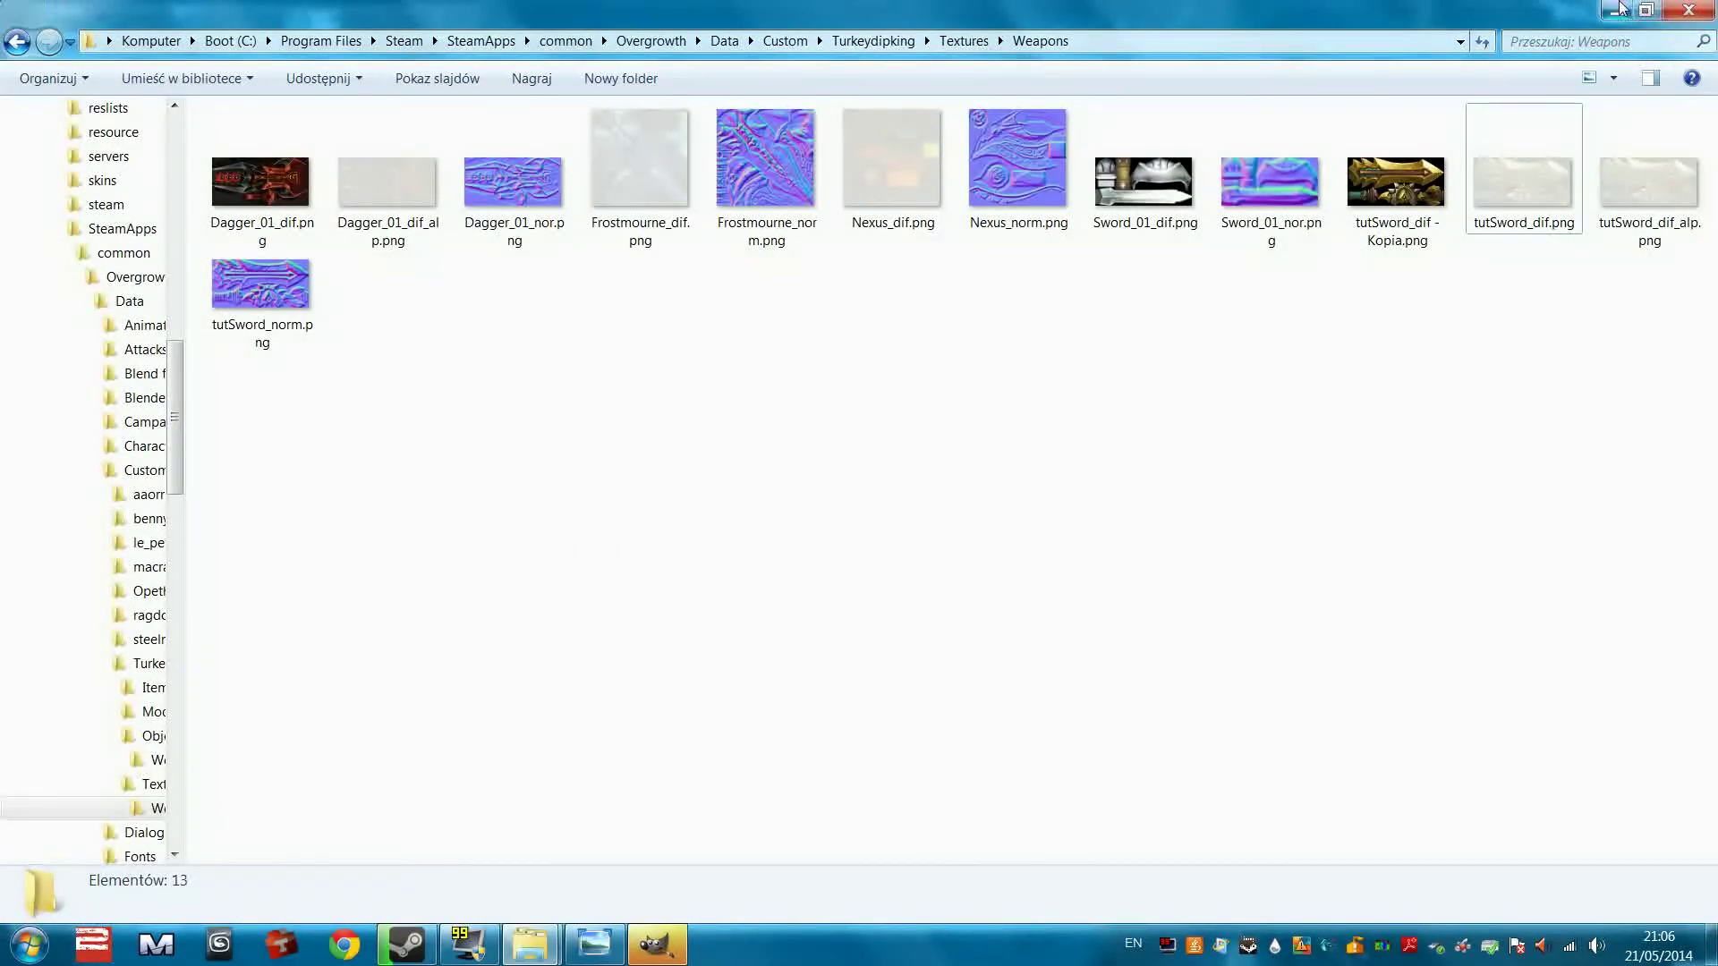
left_click(1689, 13)
Launch Overgrowth from the Steam tray menu and close the remaining sword image and GIMP.
right_click(1251, 946)
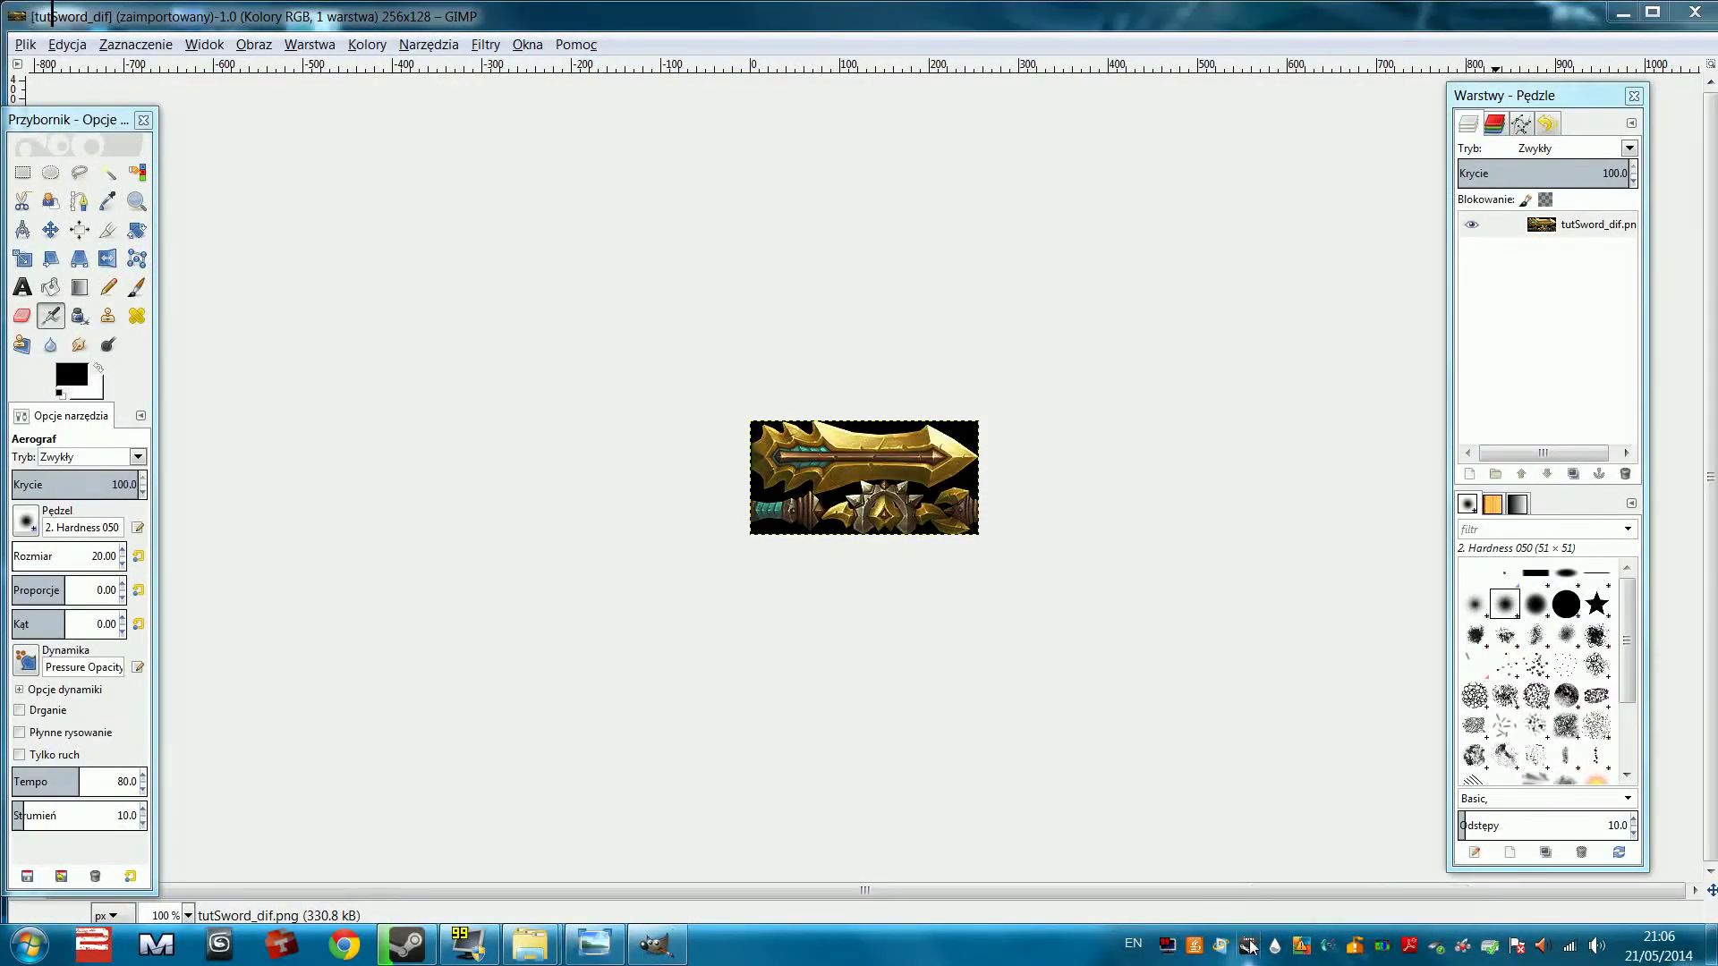
left_click(1303, 624)
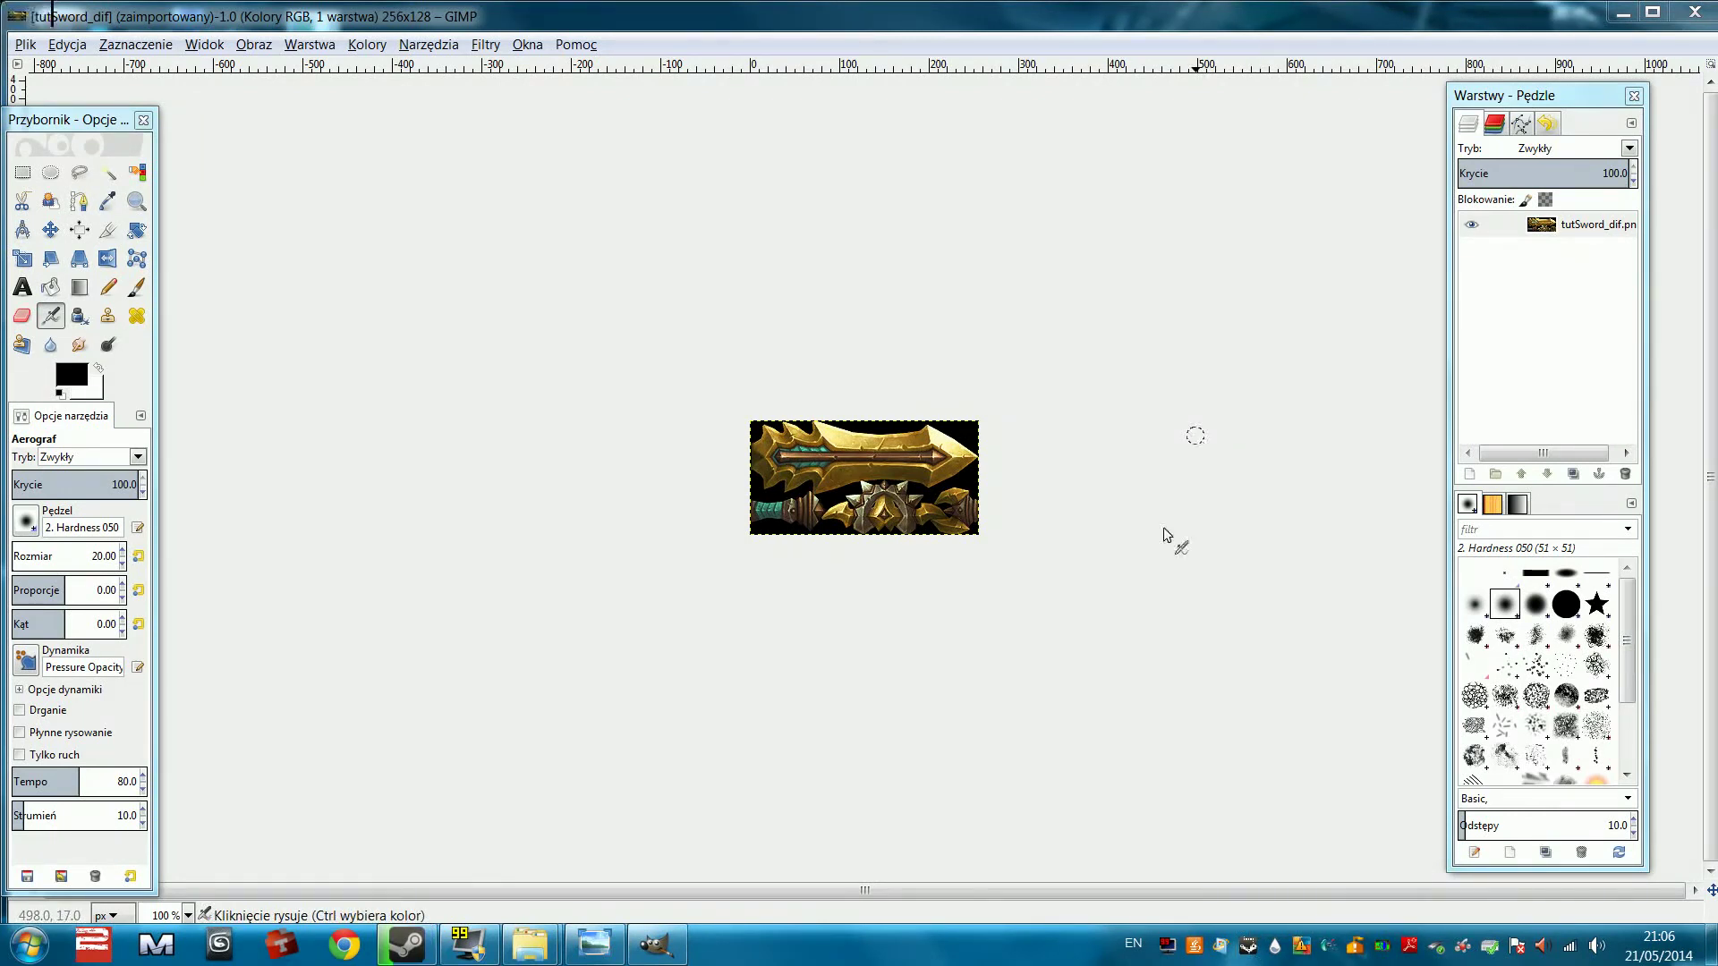
left_click(1695, 15)
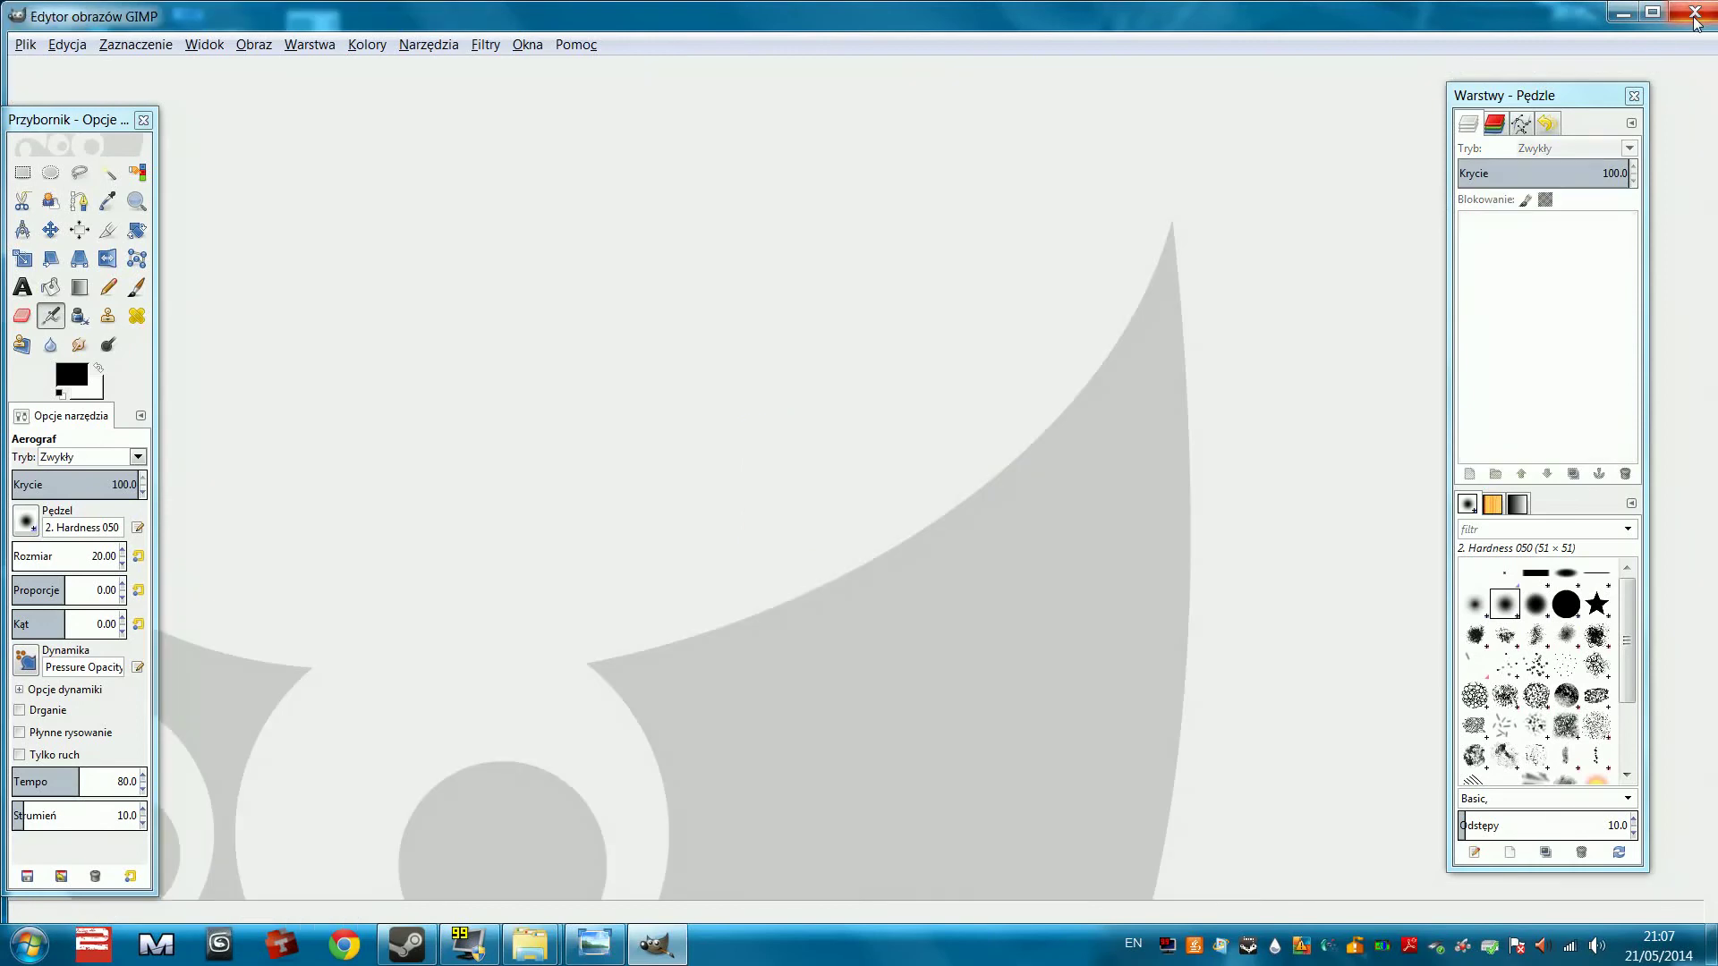
left_click(1687, 23)
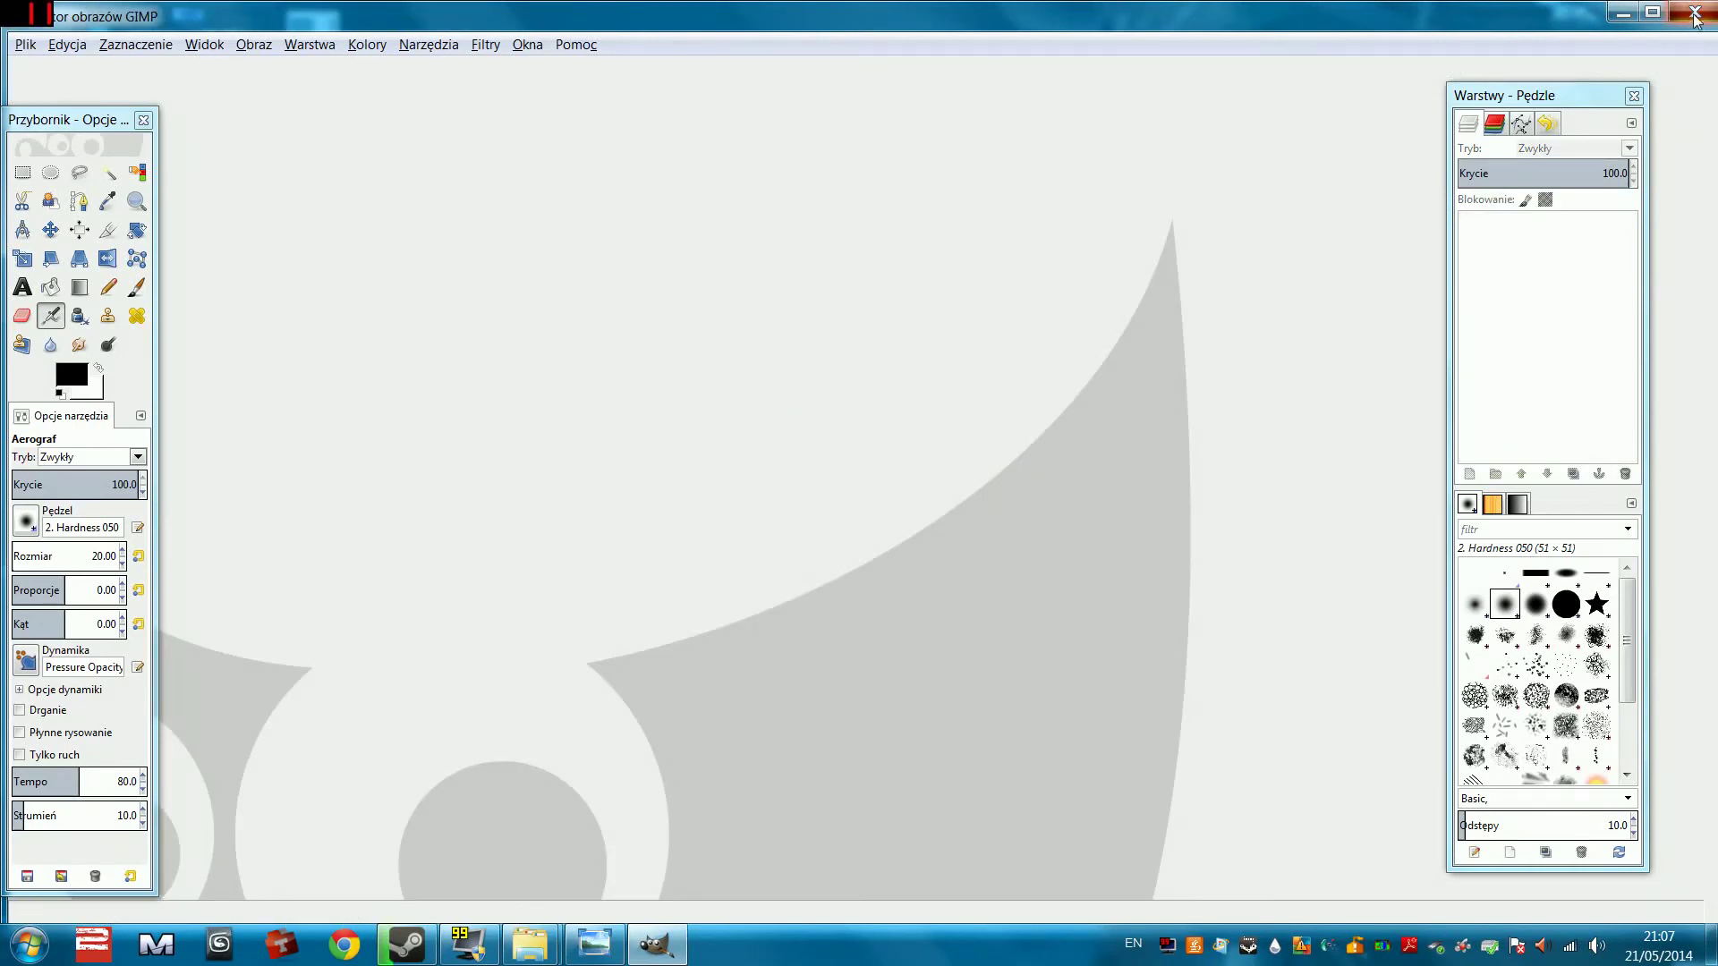